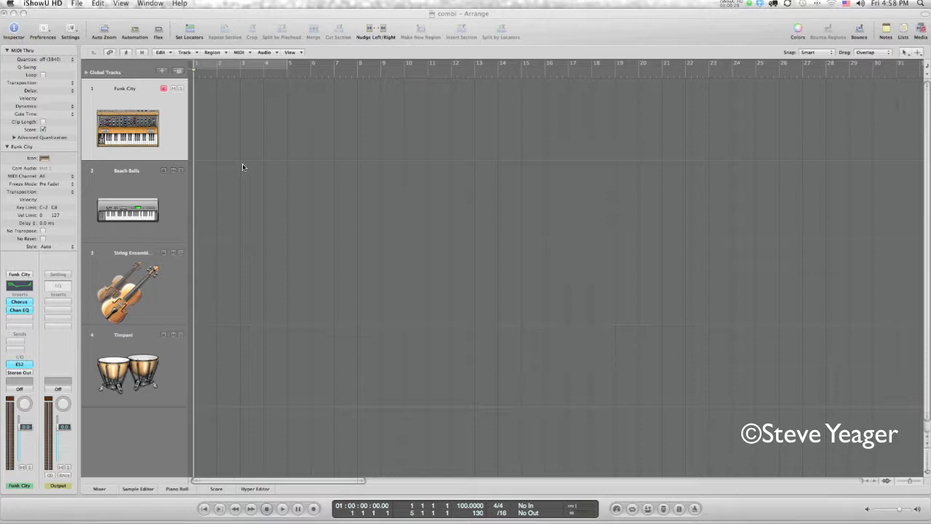
Step: Audition the Funk City, Beach Bells, String Ensemble and Timpani tracks one by one, ending with Funk City selected
click(176, 150)
click(174, 182)
click(182, 129)
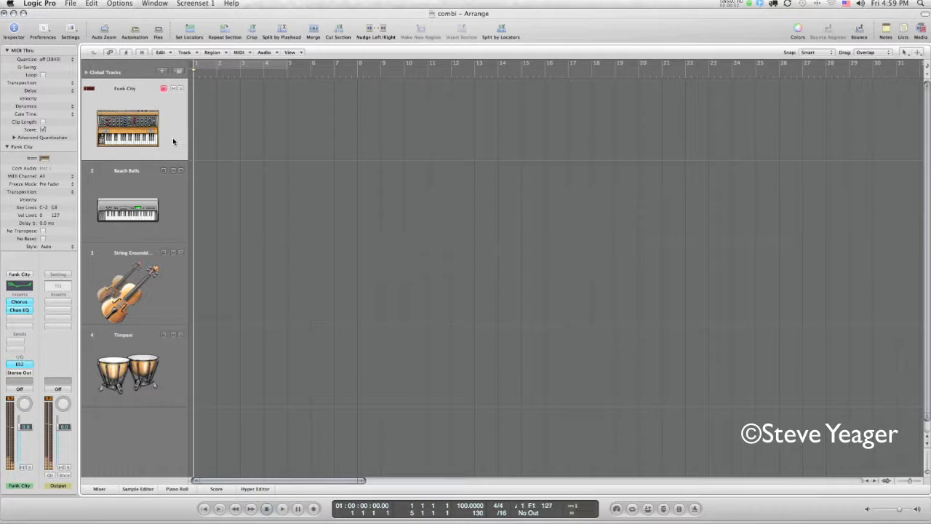
click(168, 189)
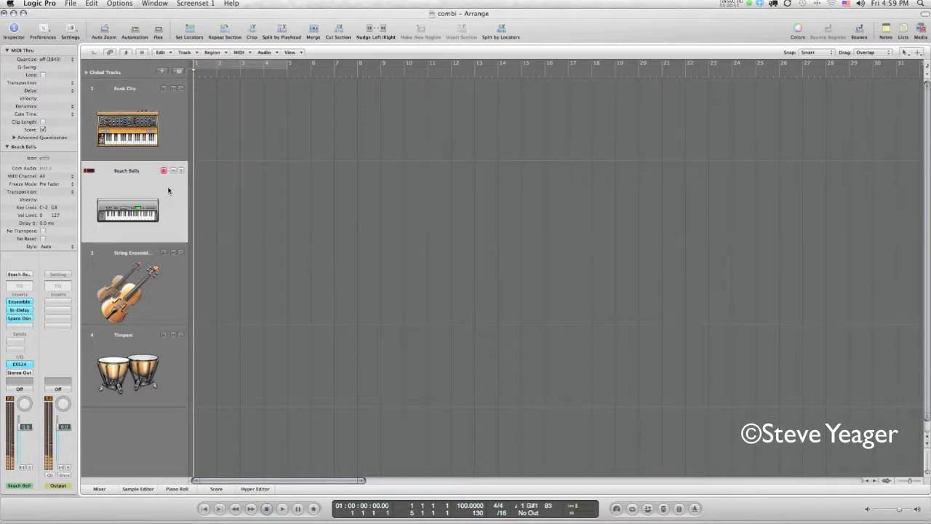
click(173, 271)
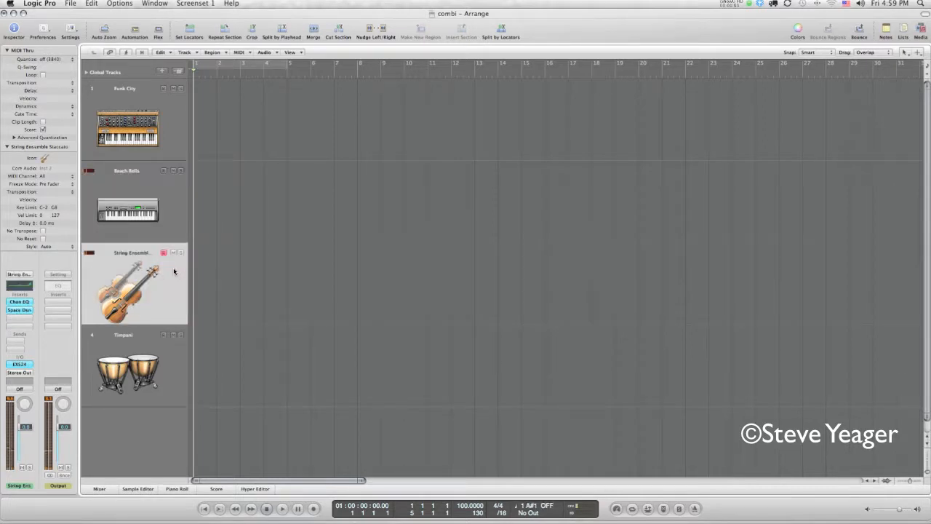
click(165, 353)
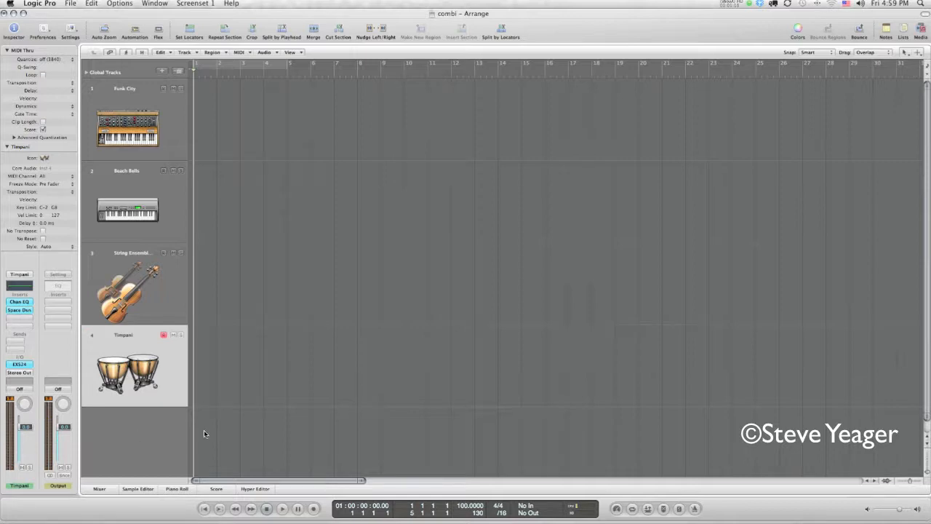
click(170, 141)
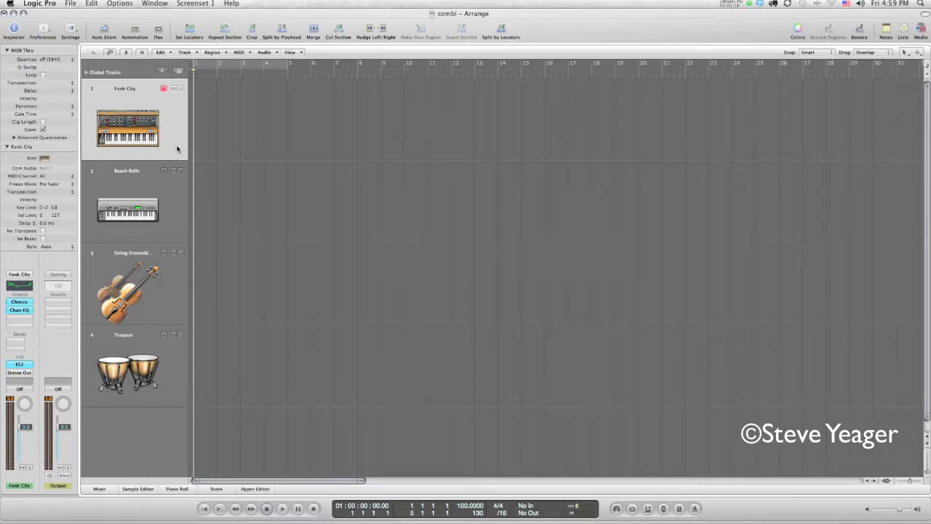
Step: Show the Environment window over Screenset 1, enlarge the track heights in Screenset 2, and return to Screenset 1
key(super+8)
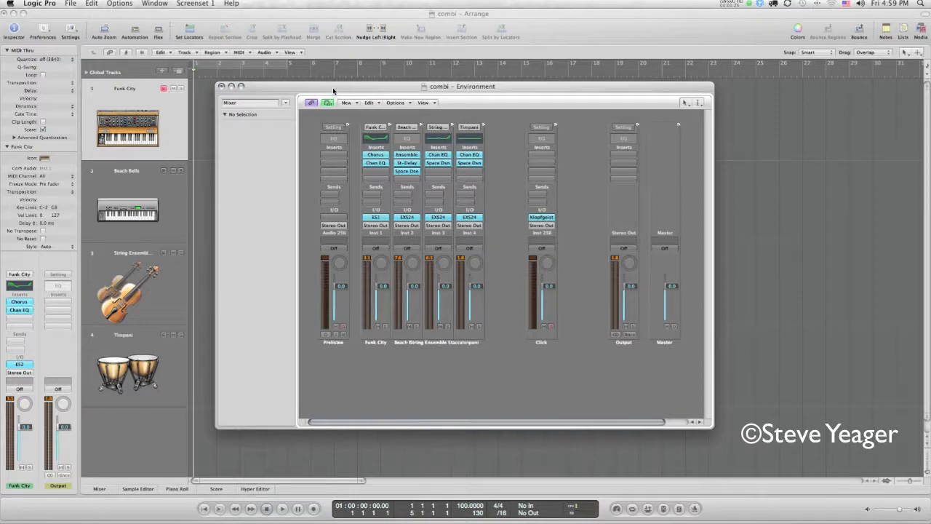
key(1)
key(2)
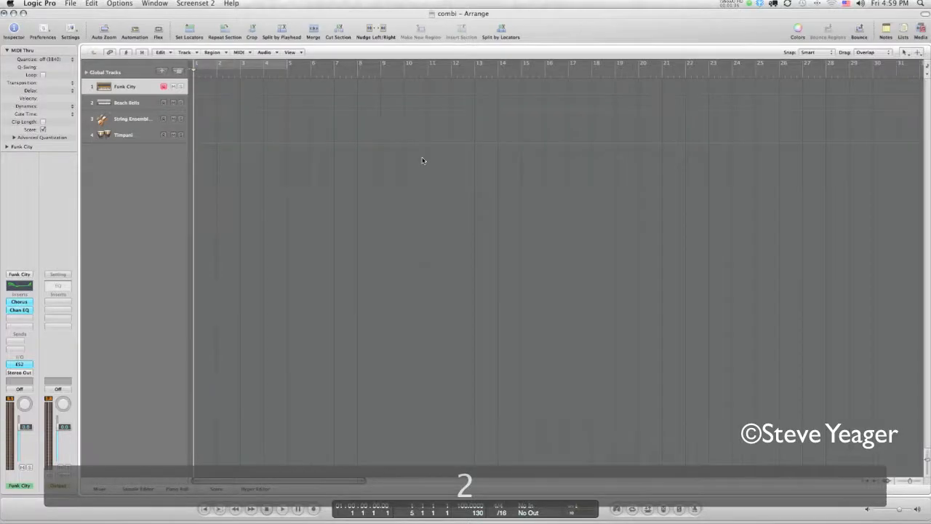
mouse_move(927, 460)
mouse_down()
mouse_move(928, 472)
mouse_move(926, 464)
mouse_up()
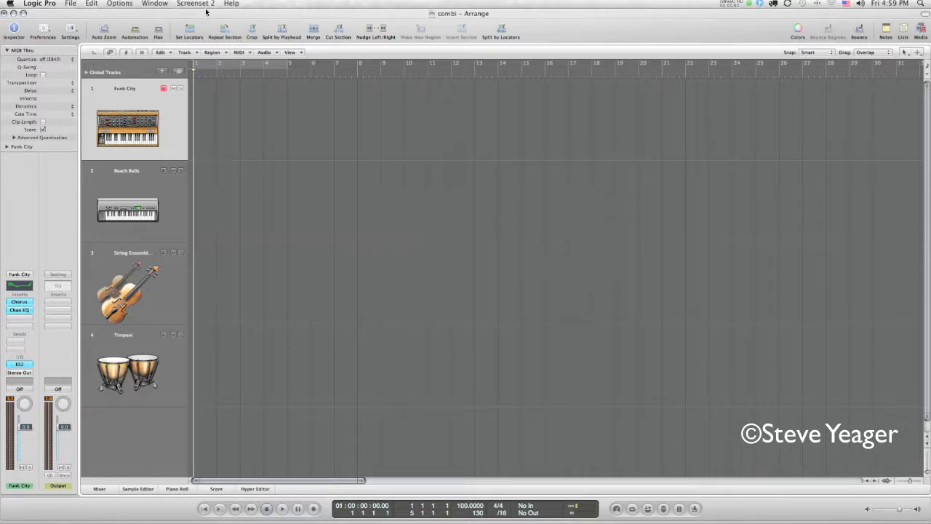
key(1)
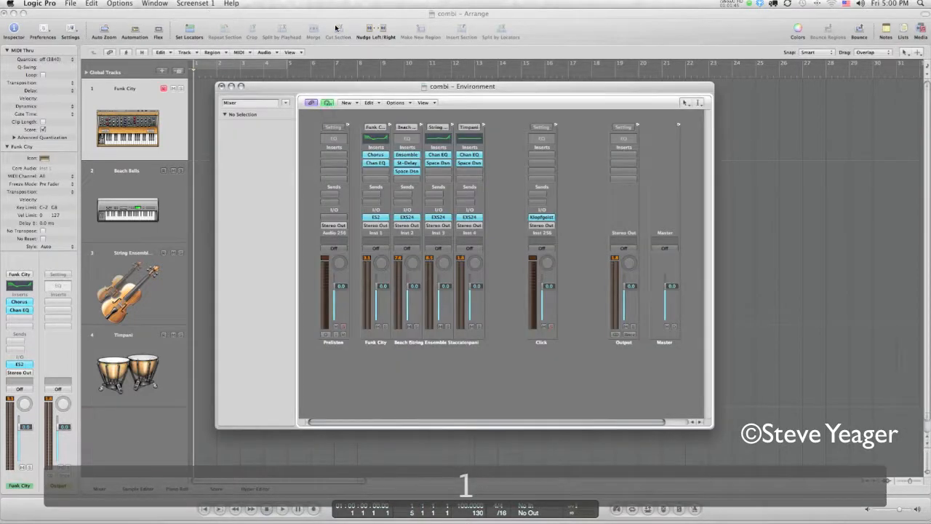
Step: Create a Transformer object in the Environment's Mixer layer and place it below the Funk City and Beach Bells channel strips
click(326, 86)
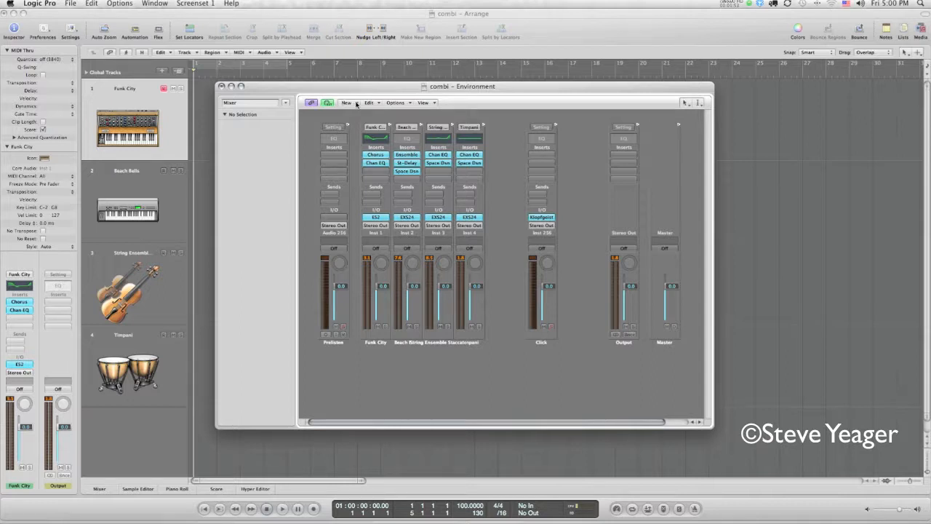
click(348, 103)
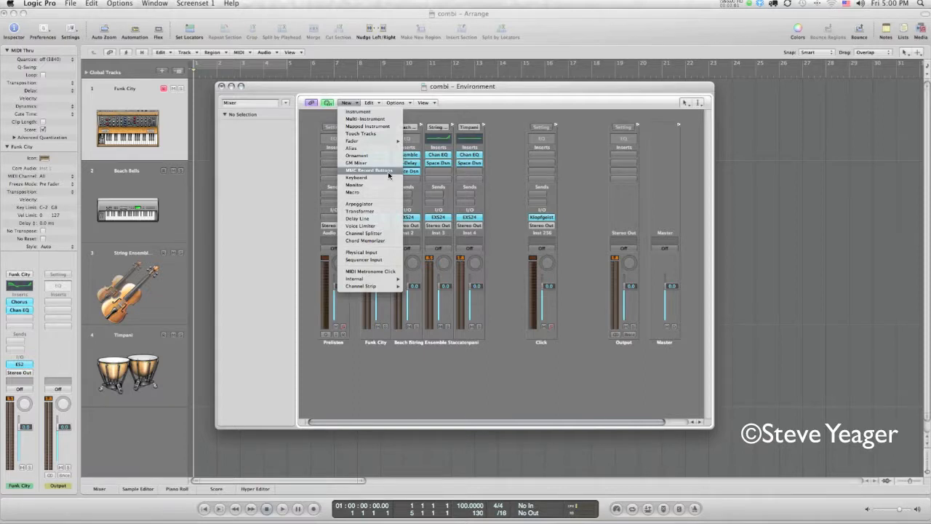
click(356, 211)
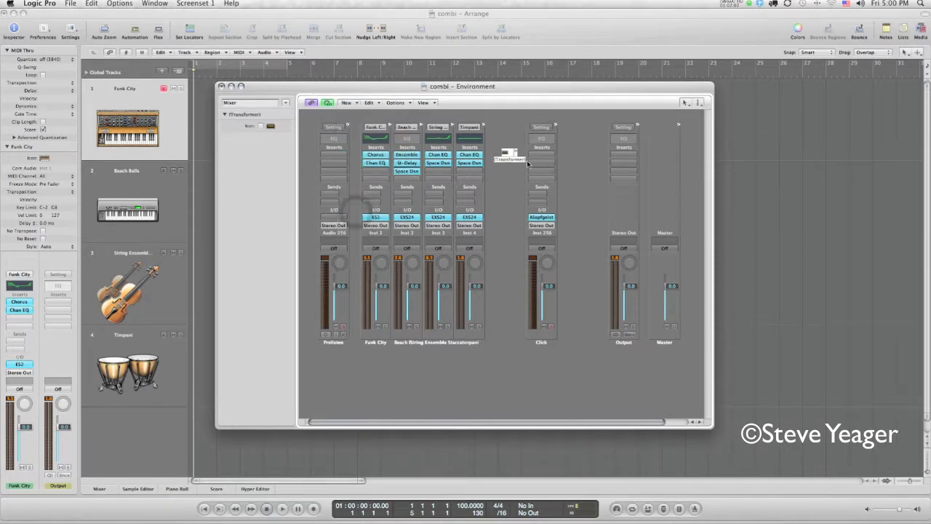
drag(511, 156, 395, 365)
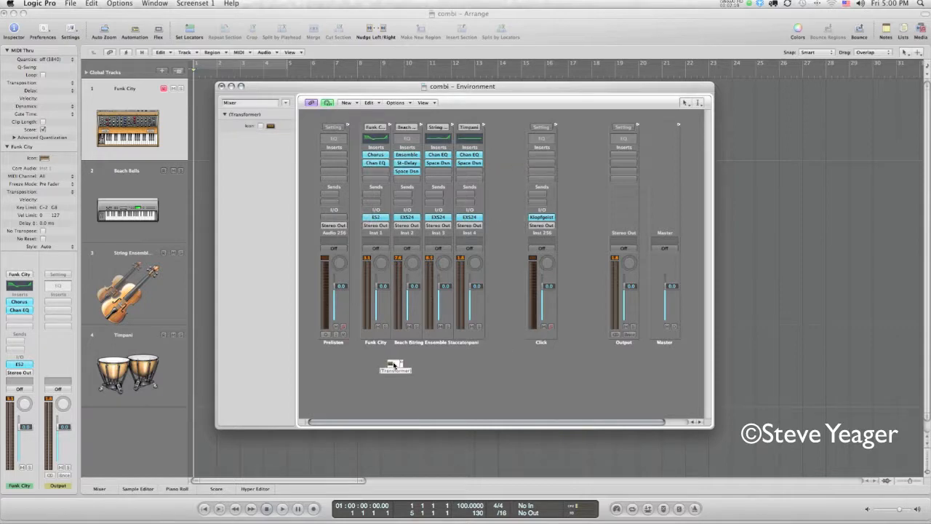
Step: Rename the Transformer object as combi with the Text Tool and switch back to the Pointer Tool
key(Escape)
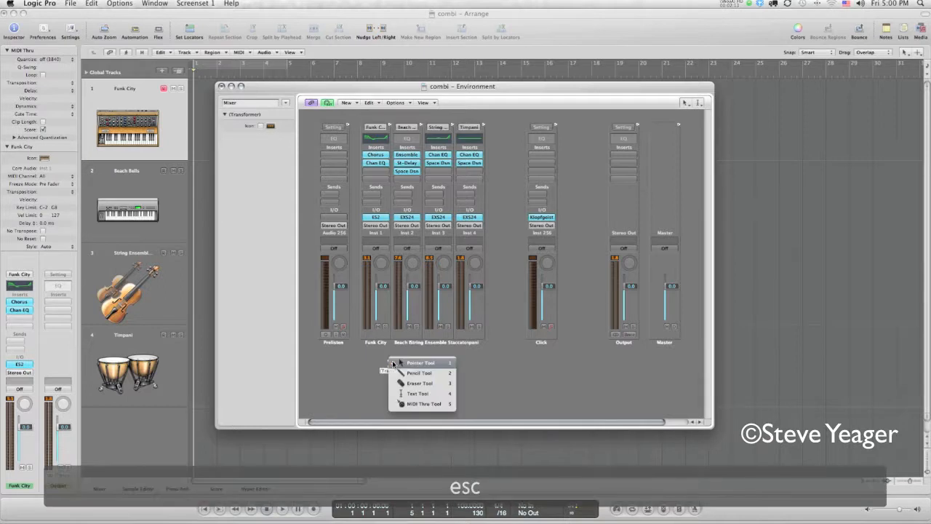
click(419, 395)
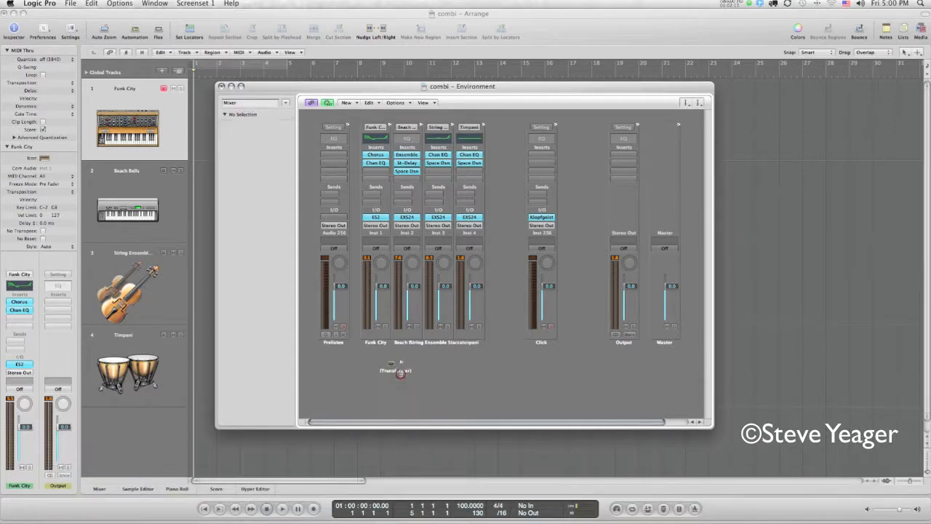
click(399, 371)
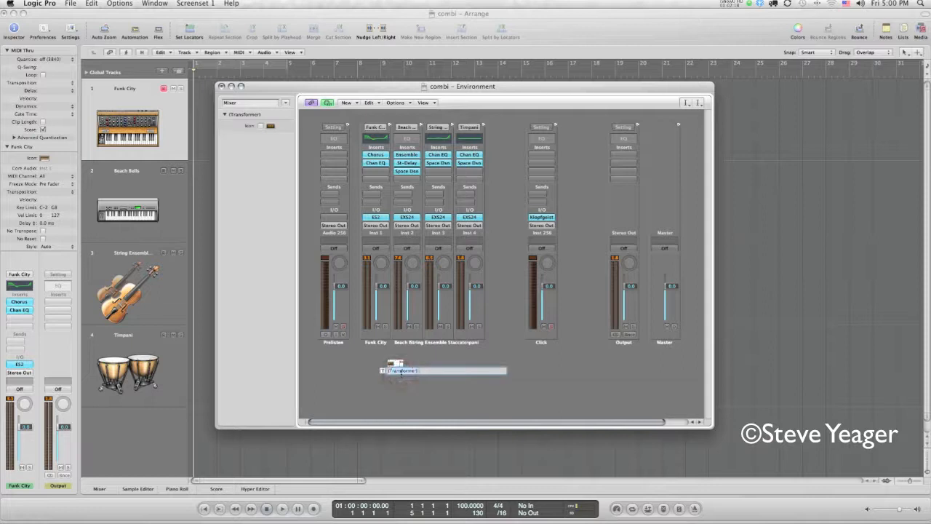
text(combi)
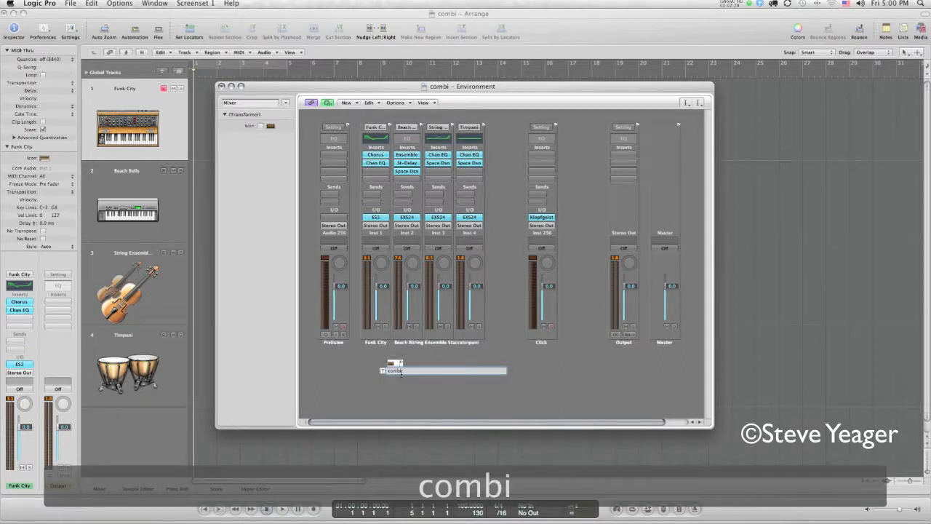
key(Return)
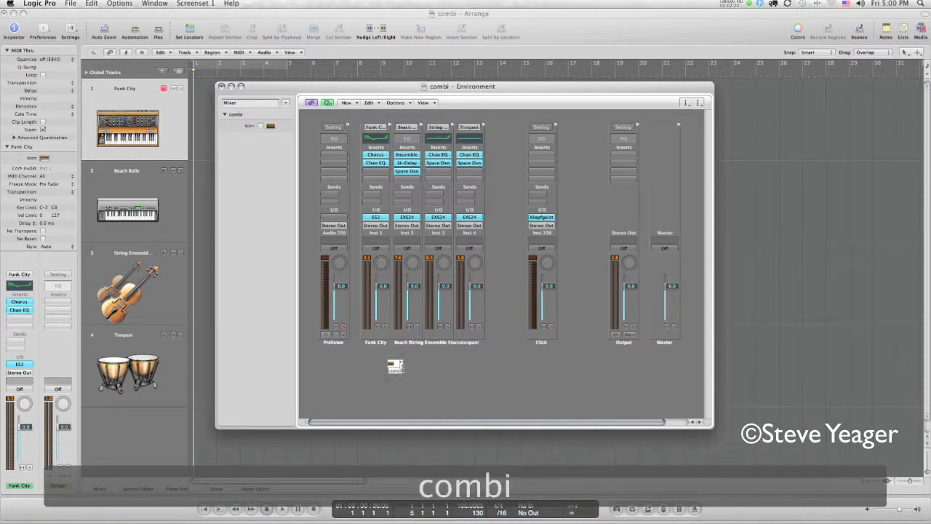
key(Escape)
key(Escape)
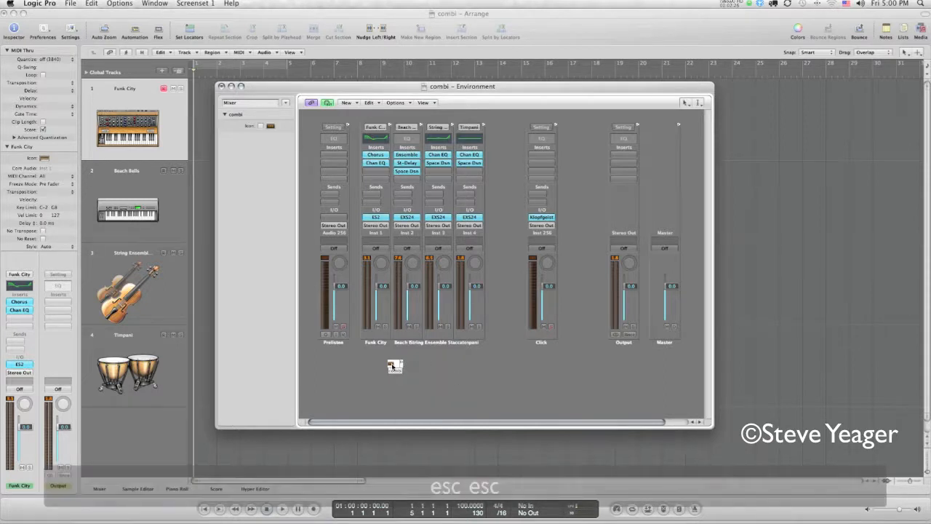
Step: Move the combi object beneath Funk City and cable its outputs to the Funk City, Beach Bells, String Ensemble and Timpani channel strips
drag(391, 366, 367, 373)
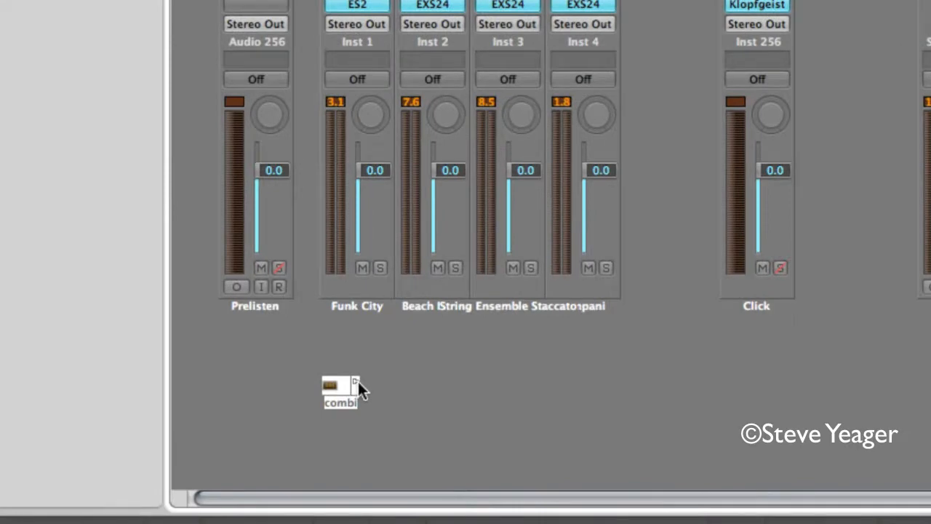
drag(356, 385, 336, 292)
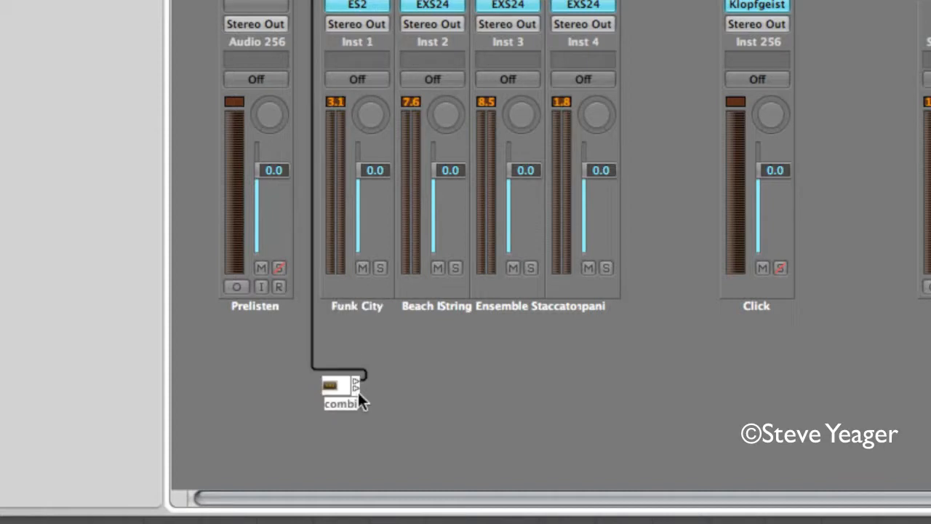
drag(356, 388, 428, 298)
drag(357, 402, 478, 299)
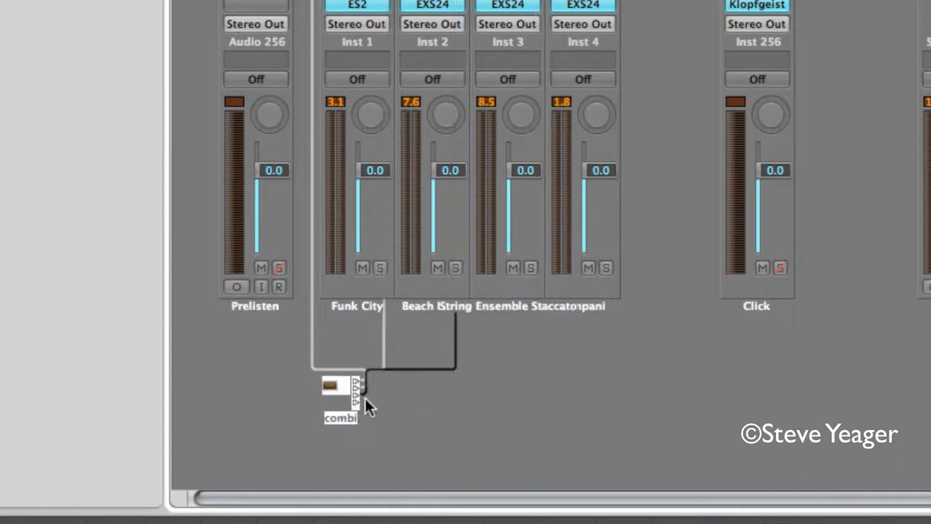
drag(355, 402, 583, 292)
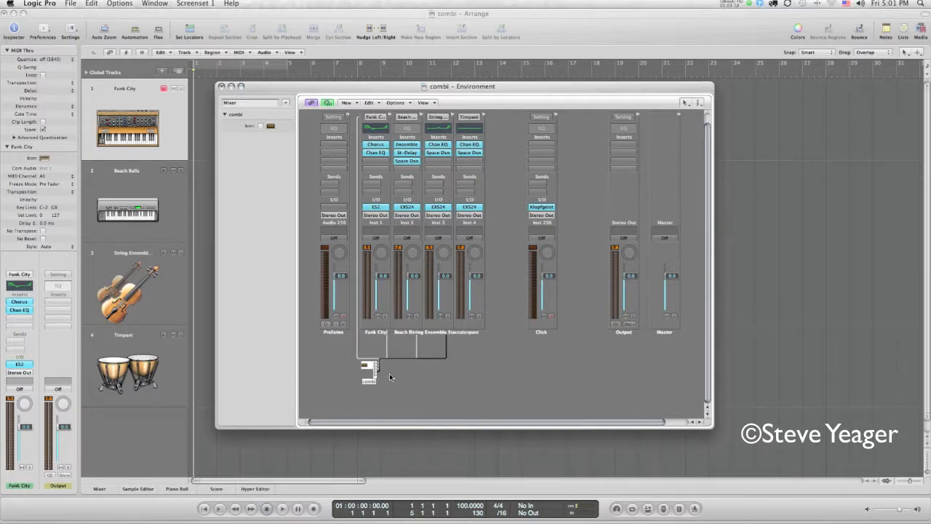
Step: Return to Screenset 2 and go through the String Ensemble, Beach Bells and Funk City tracks
key(2)
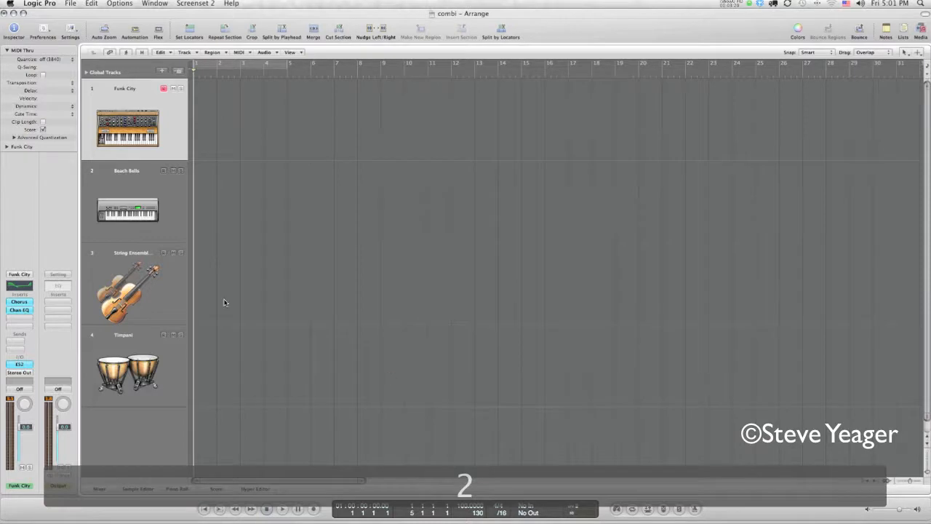
click(171, 296)
click(170, 239)
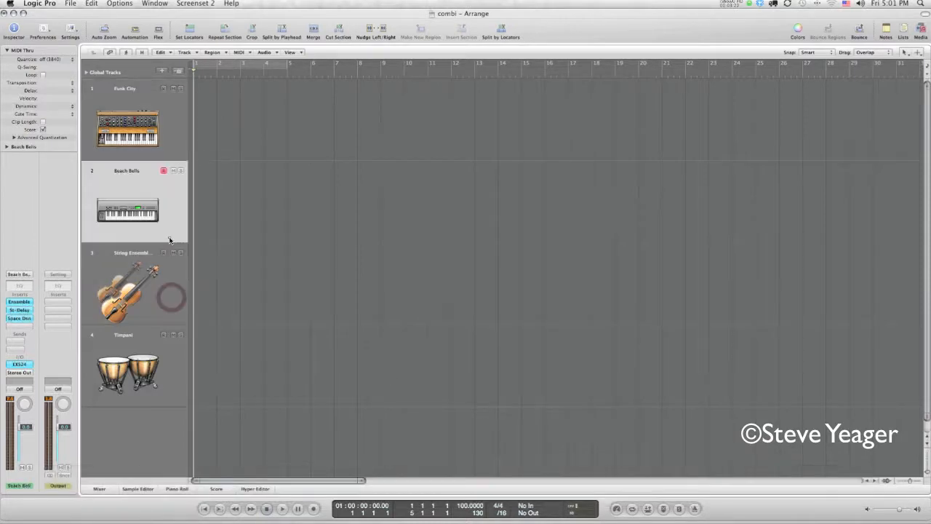
click(169, 154)
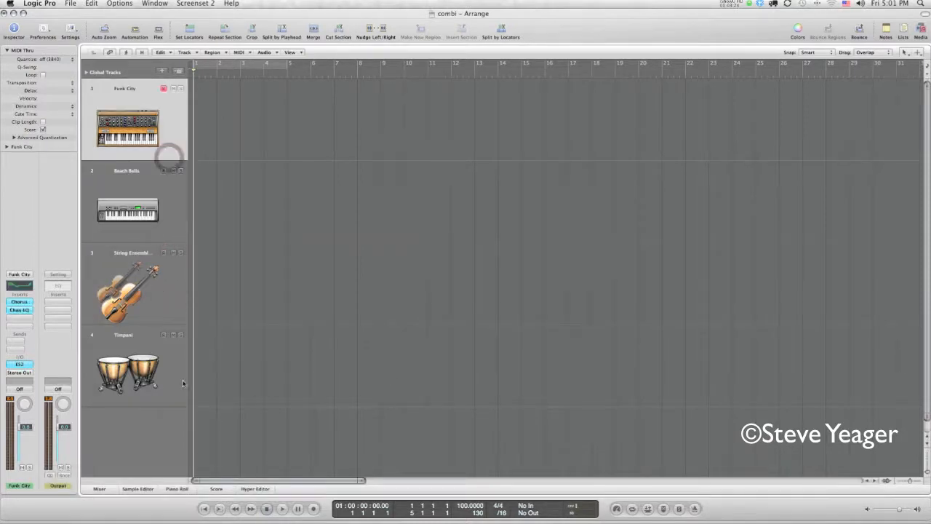
Step: Add a new software instrument track below Timpani and leave it selected
click(165, 398)
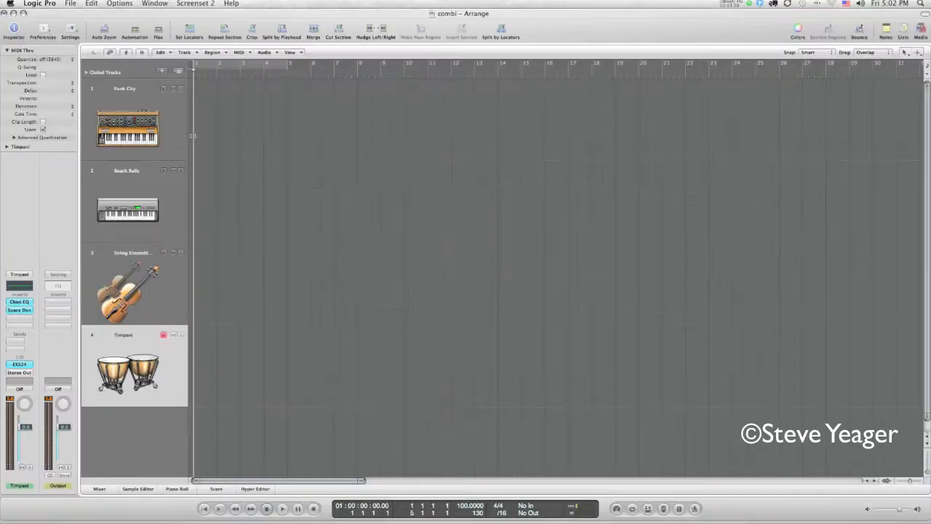
double_click(146, 441)
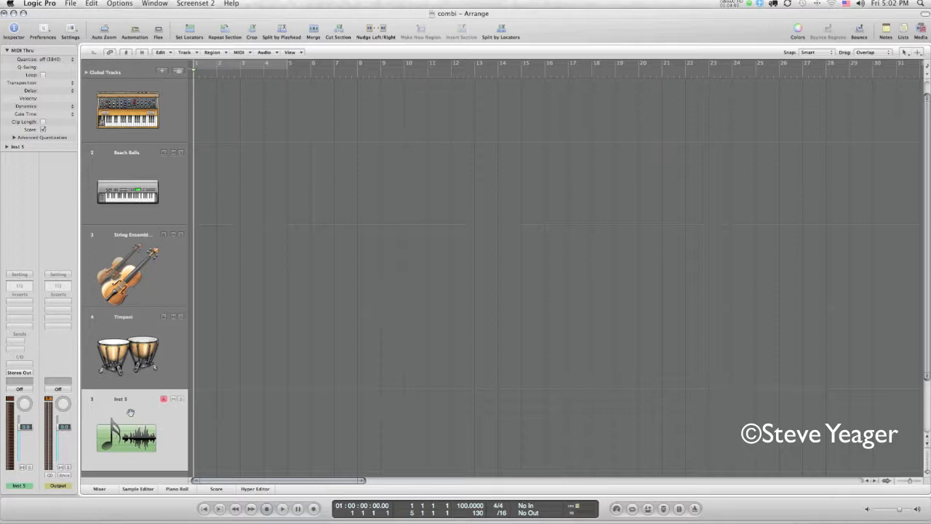
click(170, 354)
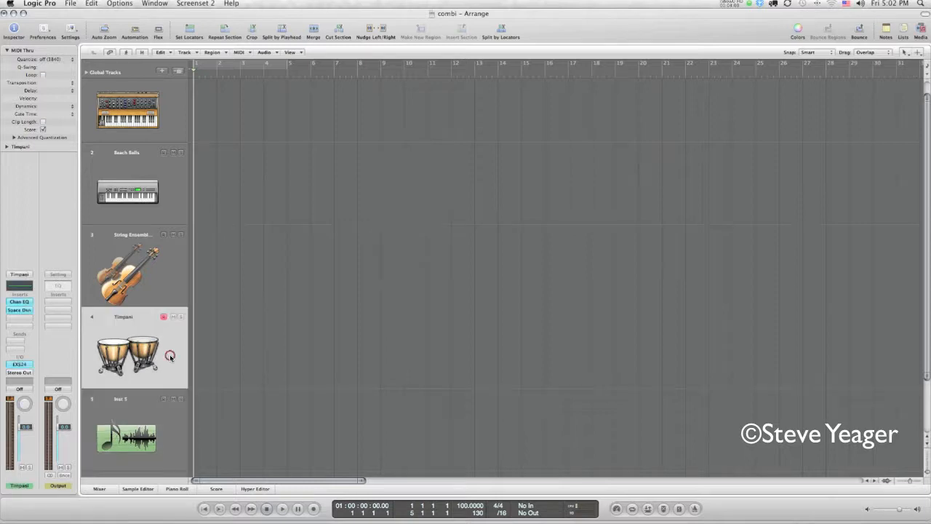
click(139, 417)
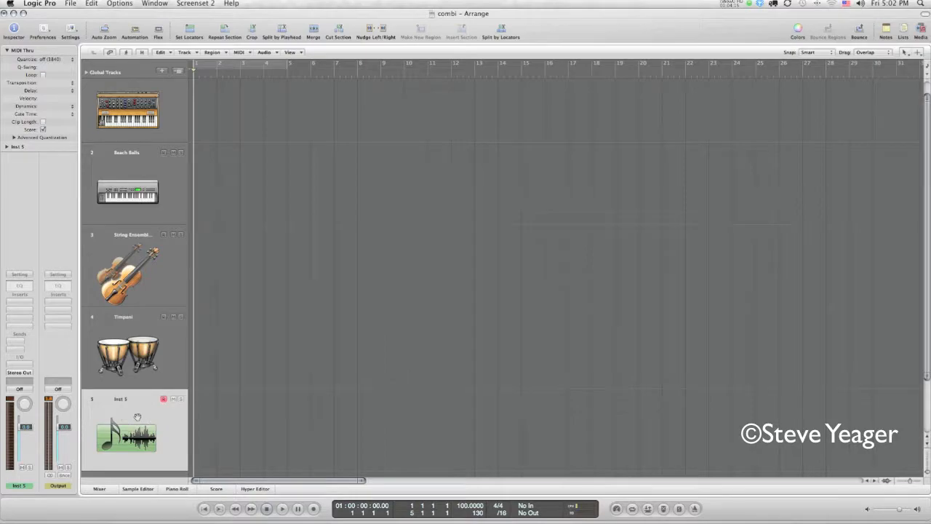
Step: Assign the combi object from the Environment in Screenset 1 to the new fifth track
key(2)
key(1)
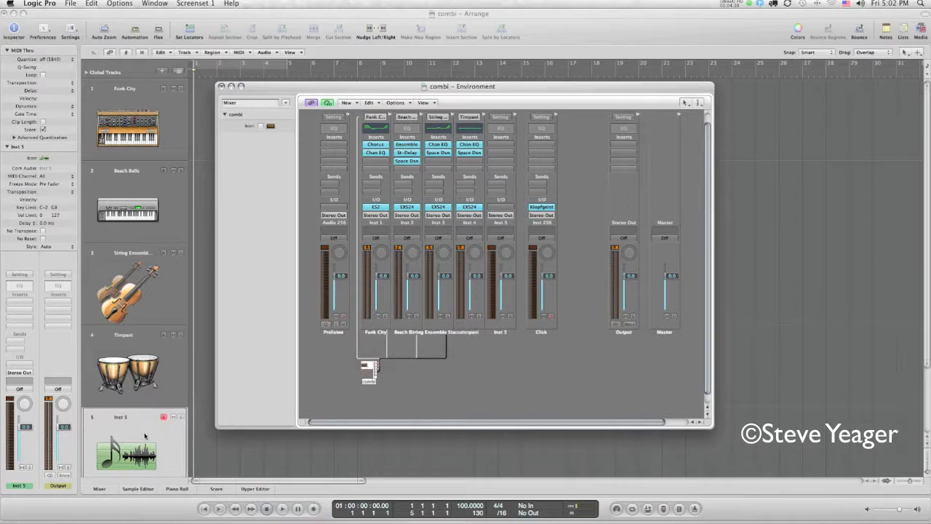
drag(145, 436, 146, 435)
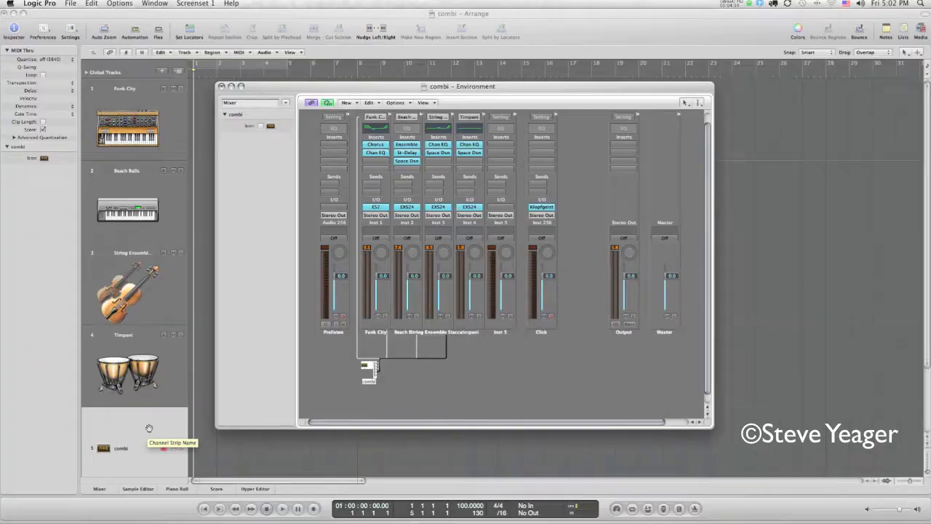
Step: Return to Screenset 2, select the combi track, and show the Mixer below the arrangement
key(2)
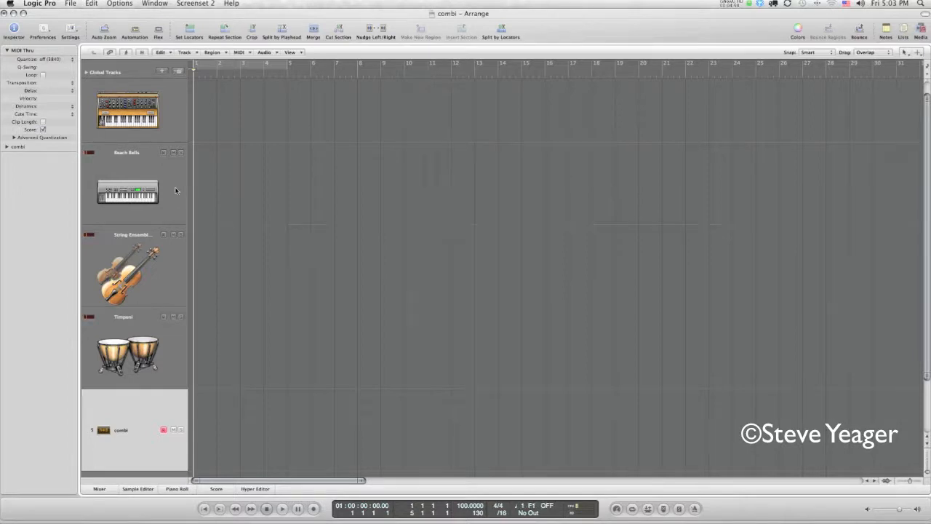
click(132, 407)
click(158, 399)
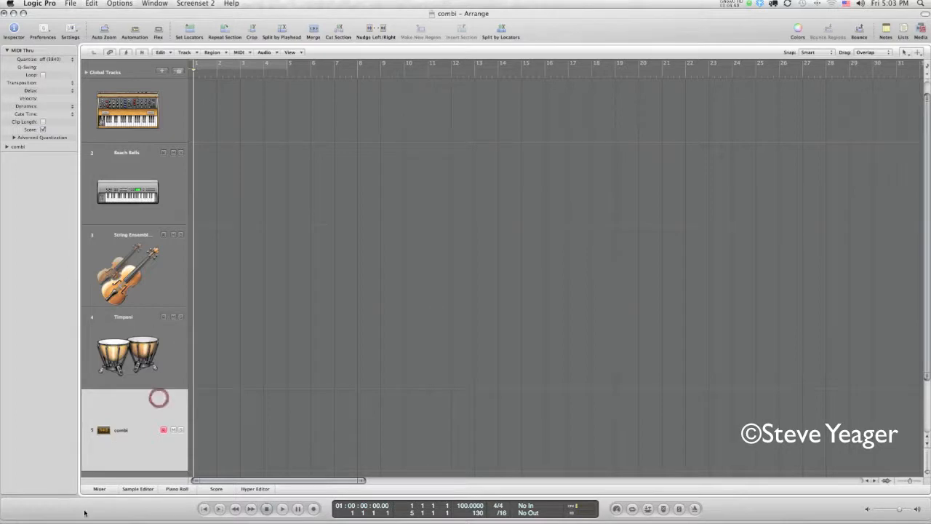
click(99, 489)
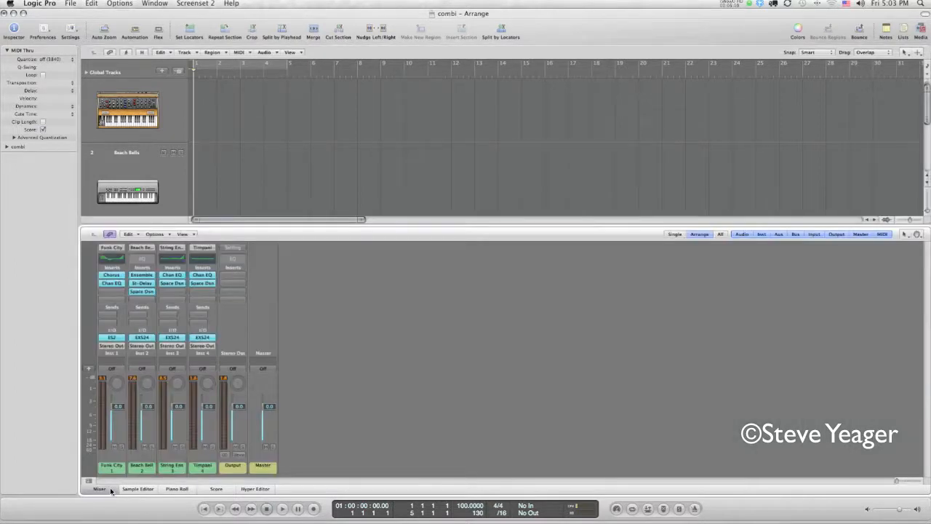
Step: Route the outputs of the Funk City, Beach Bells, String Ensemble and Timpani channel strips together to Bus 10
click(197, 332)
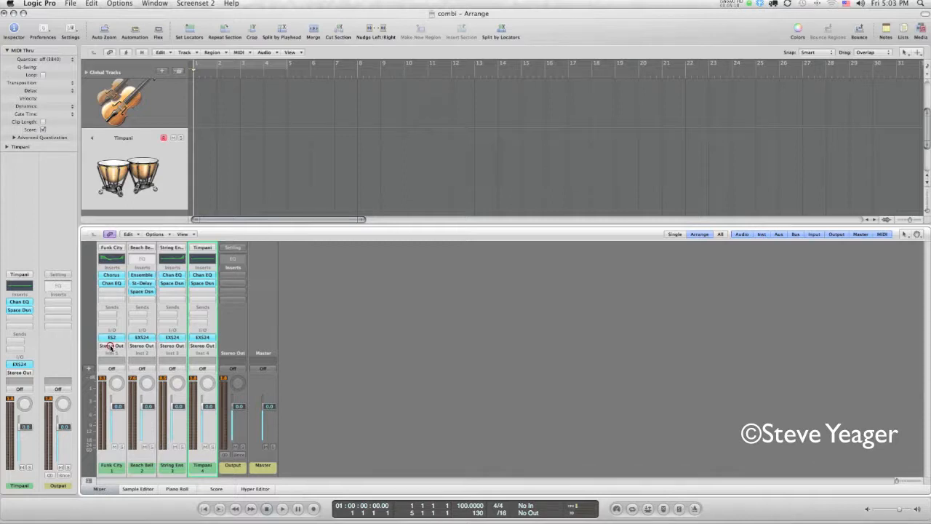
click(111, 347)
mouse_move(125, 377)
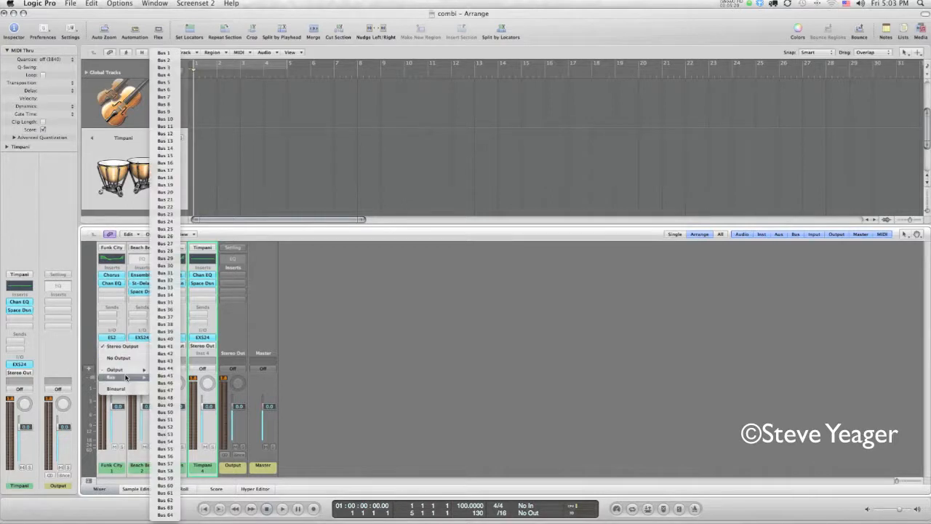
click(165, 120)
Step: Rename the new Bus 10 aux channel strip as combi, select the combi track and hide the Mixer
double_click(233, 466)
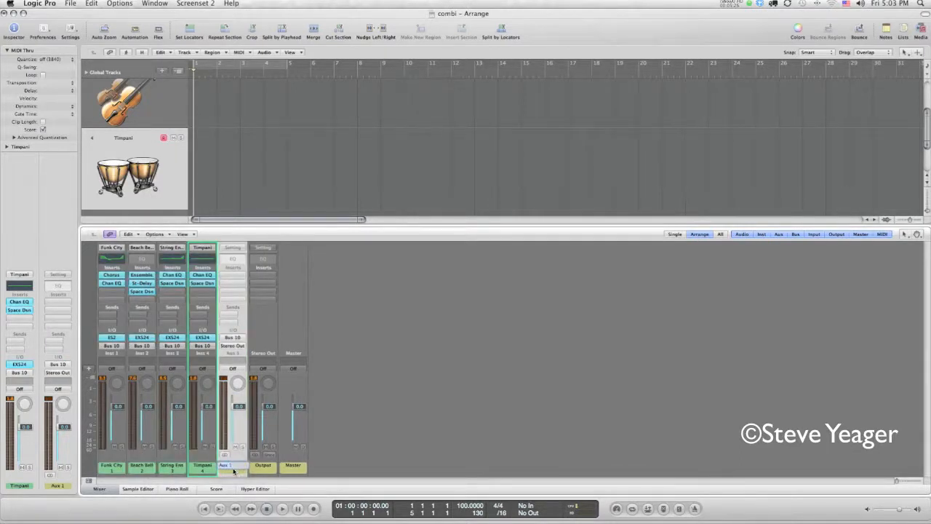
text(combi)
key(Return)
click(99, 489)
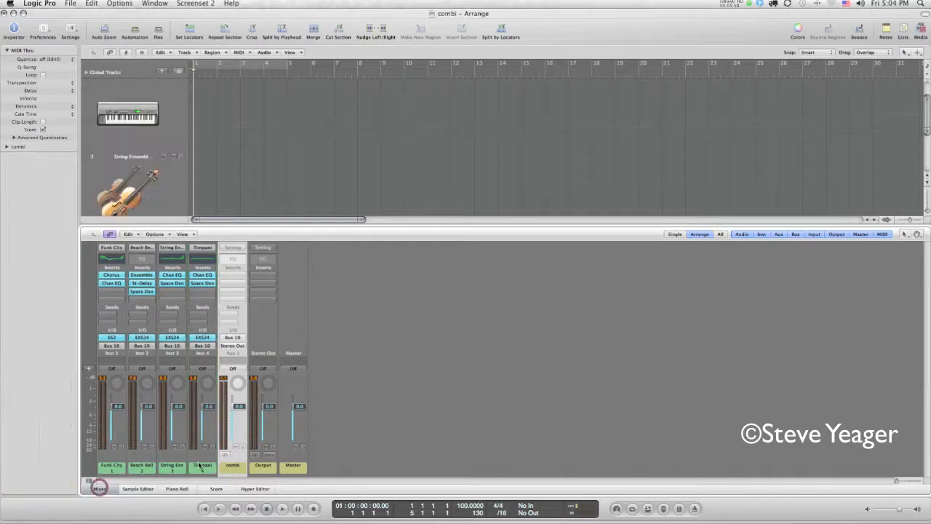
click(99, 489)
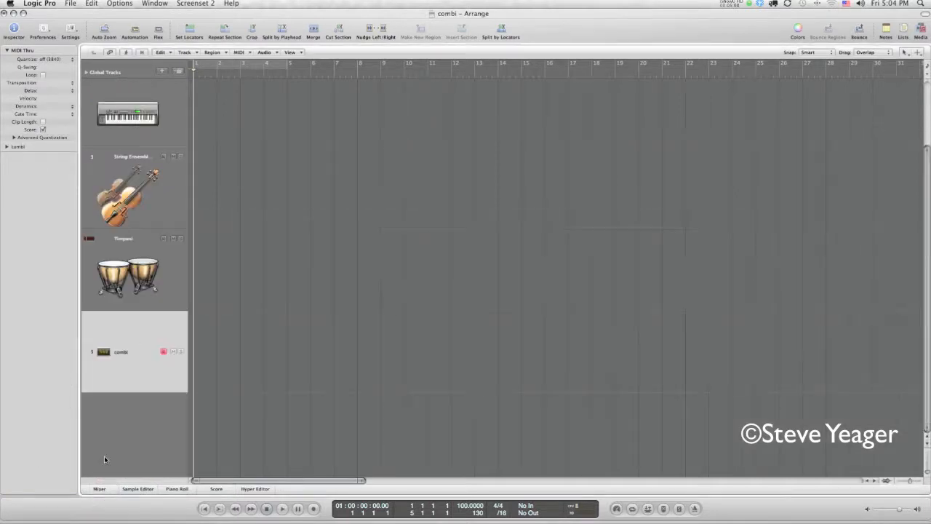
Step: In the Mixer, pan Beach Bells to -34 and String Ensemble to +46, and set Beach Bells, String Ensemble and Timpani levels to -6.6, -3.7 and -5.1 dB
click(99, 489)
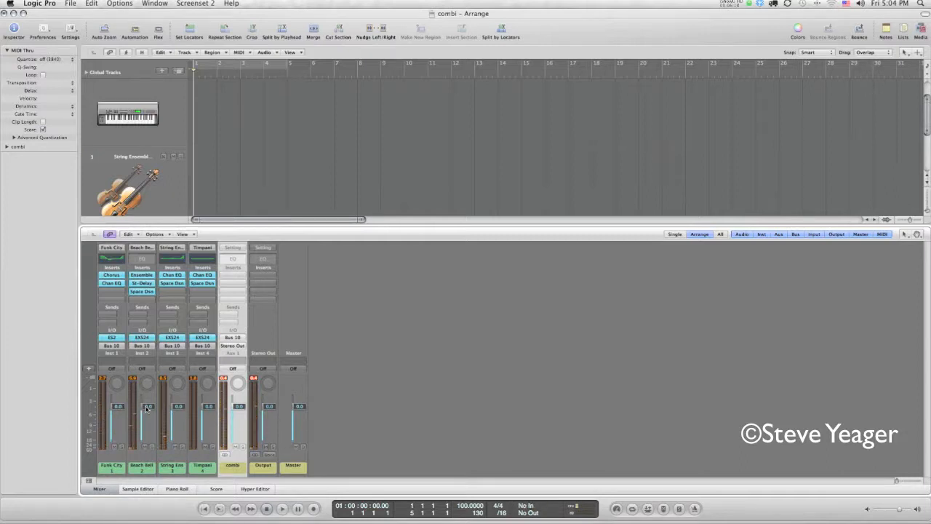
drag(146, 385, 146, 438)
drag(178, 384, 176, 352)
drag(175, 408, 206, 418)
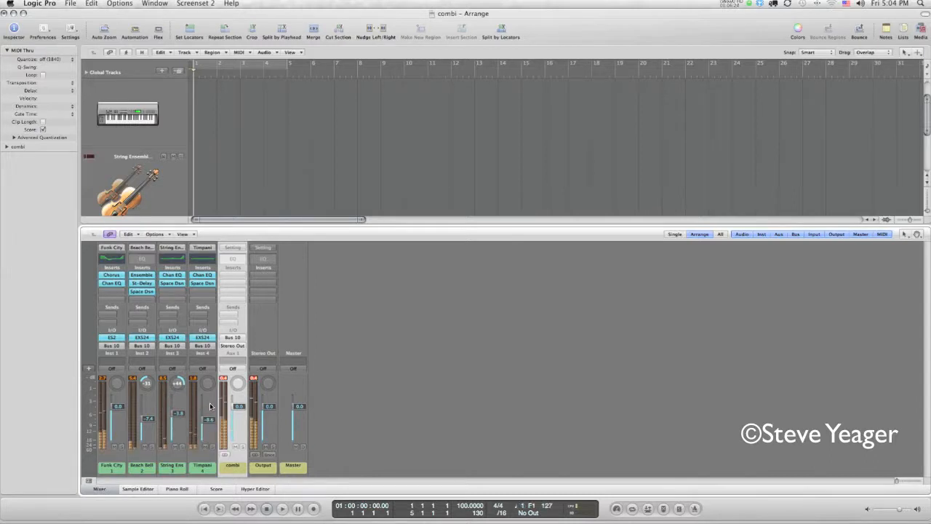
drag(206, 420, 152, 421)
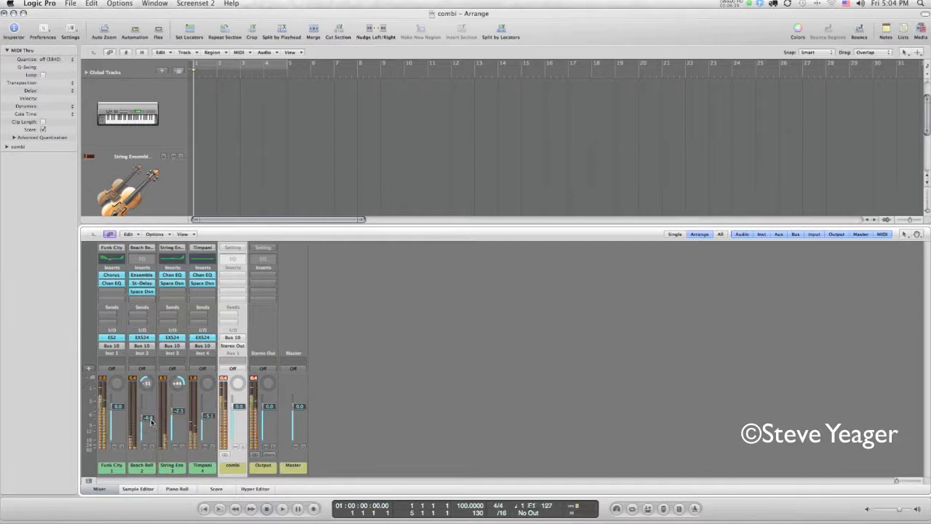
drag(178, 411, 147, 385)
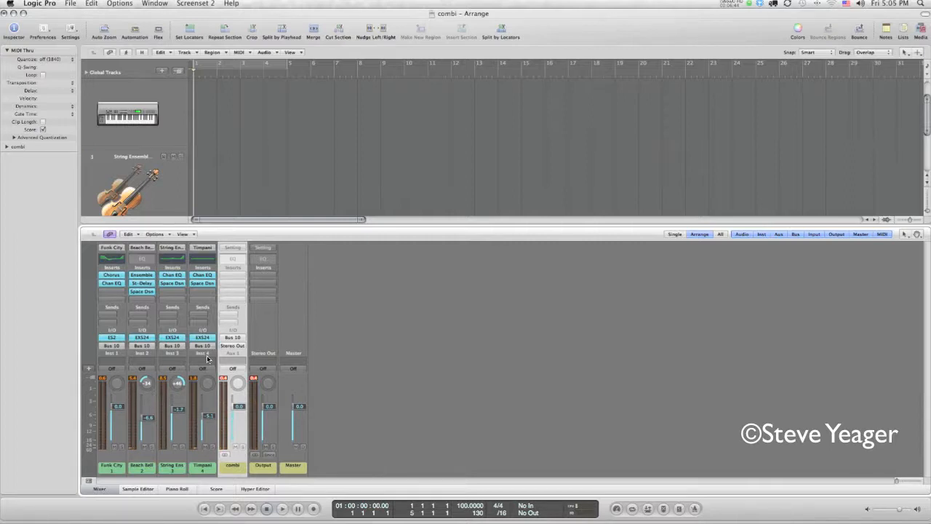
click(99, 489)
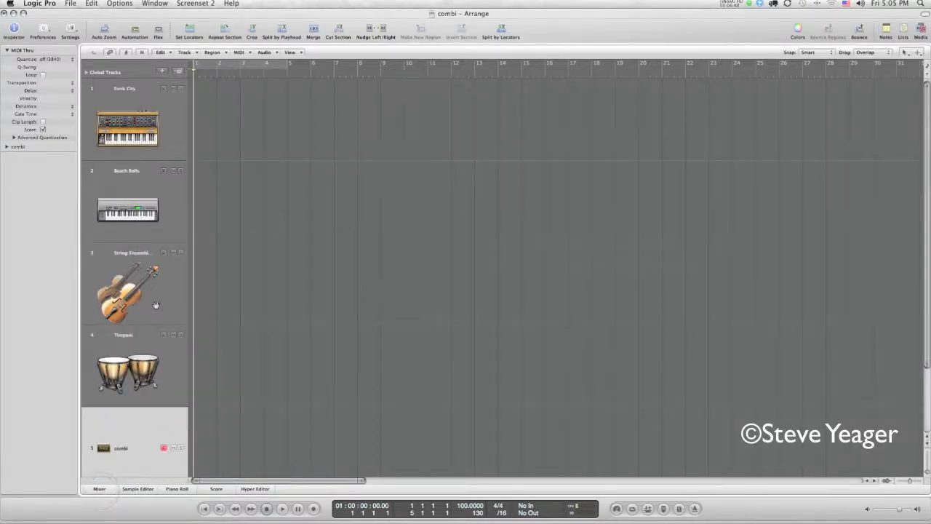
Step: Expand the Beach Bells track parameters and set the track's transposition to +12
click(128, 190)
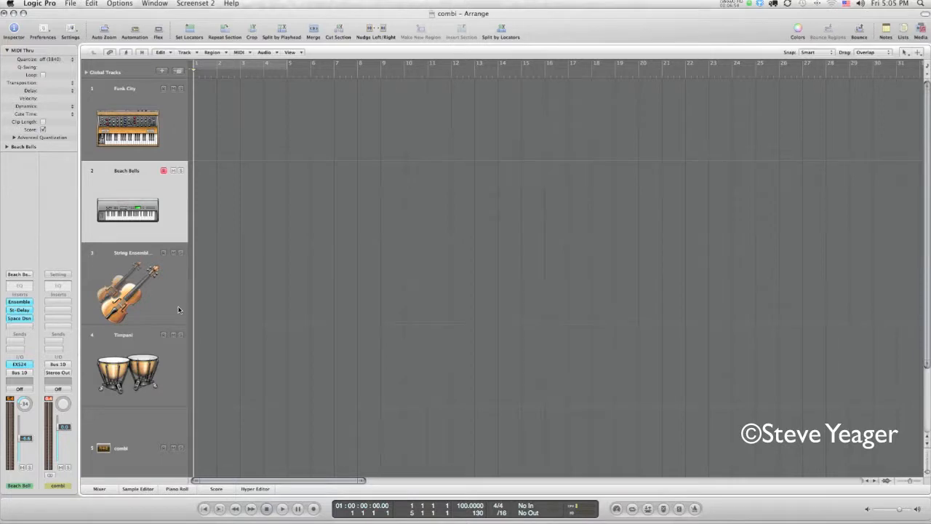
click(129, 179)
click(7, 147)
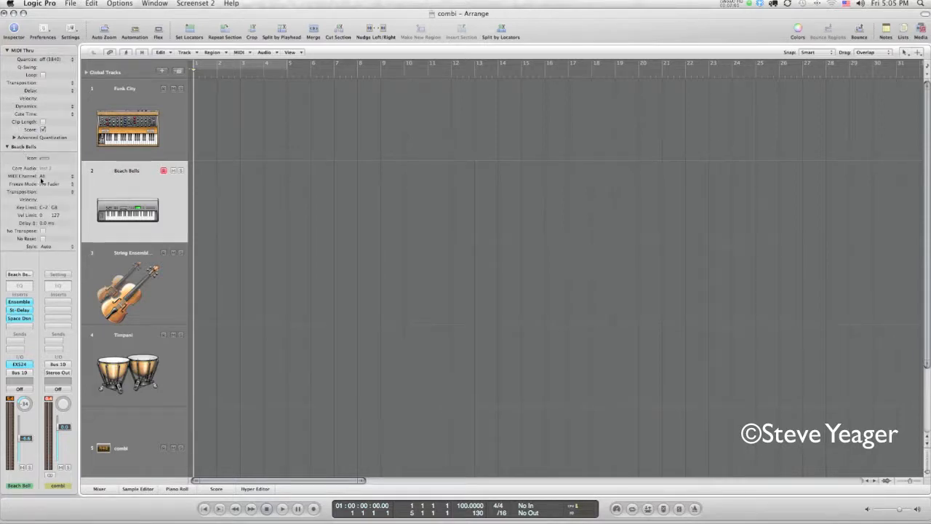
click(71, 194)
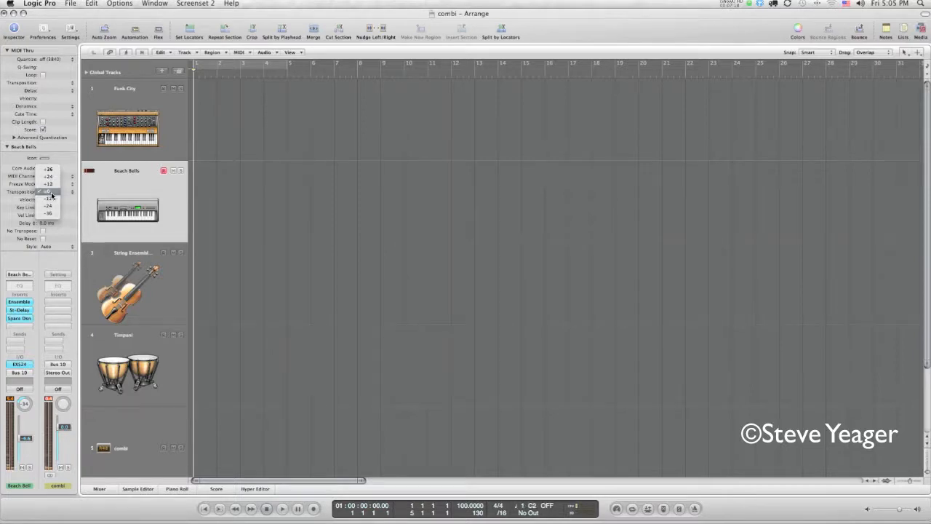
click(51, 187)
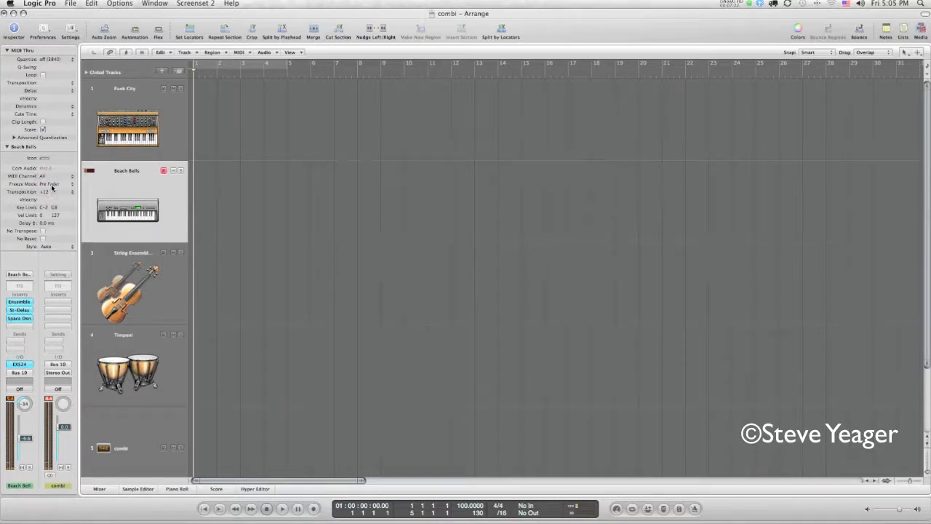
Step: Audition the combi track, and go through the Beach Bells and String Ensemble tracks
click(121, 408)
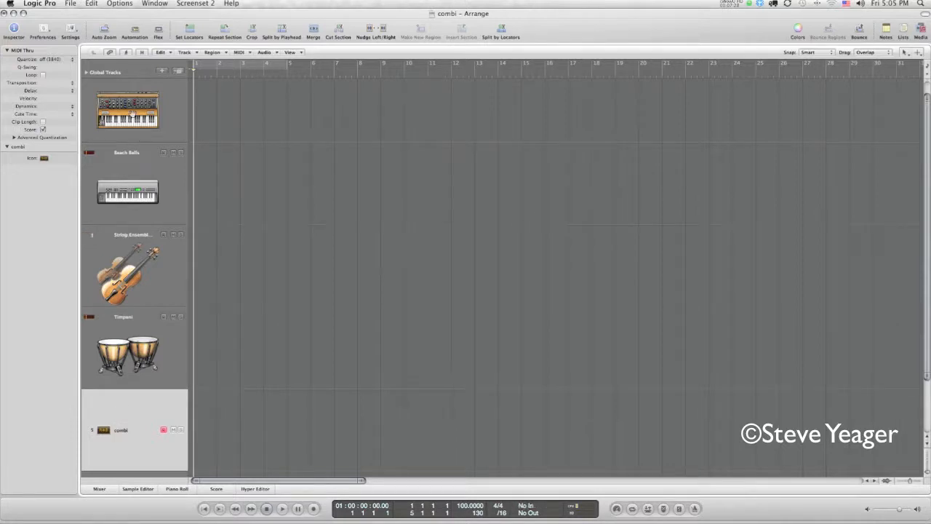
click(163, 182)
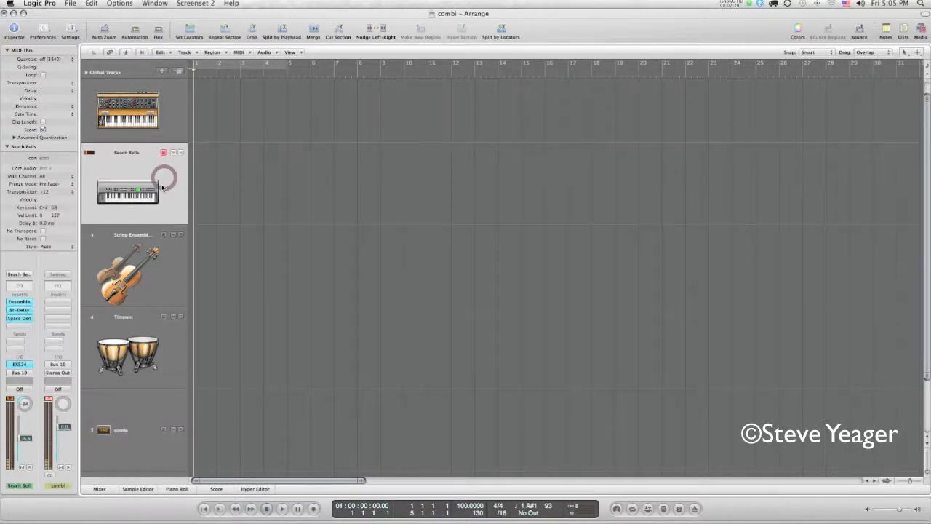
click(162, 285)
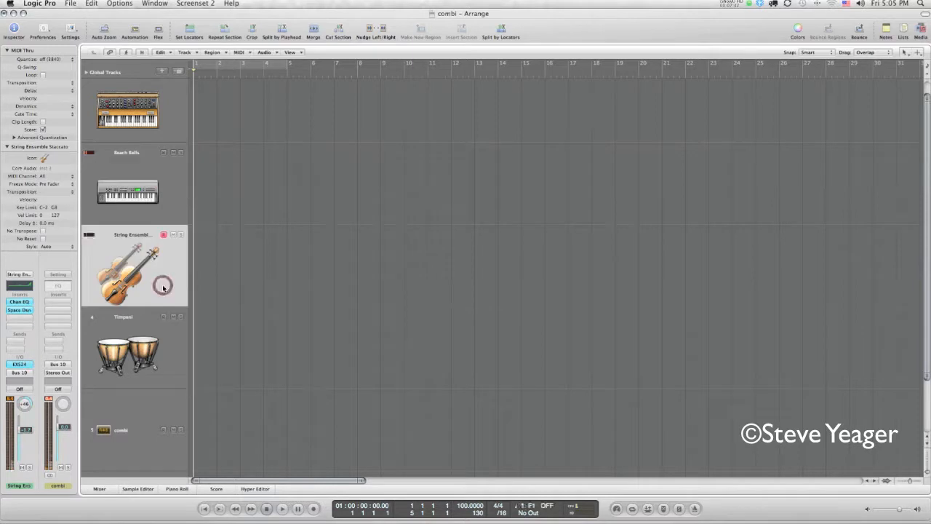
Step: Set the upper key limit of the Timpani track to C2 and select the combi track to play it
click(154, 335)
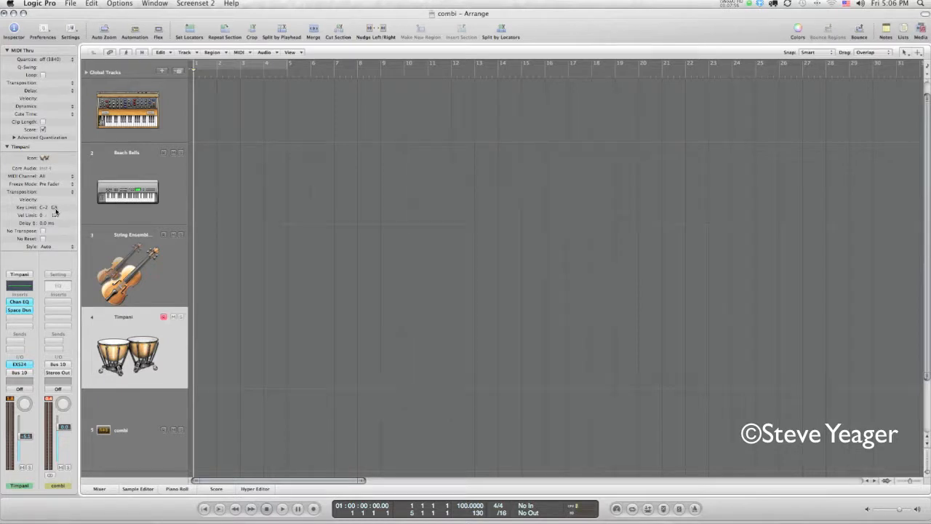
drag(55, 210, 55, 219)
mouse_move(56, 209)
mouse_down()
mouse_move(56, 248)
mouse_move(56, 220)
mouse_up()
click(134, 407)
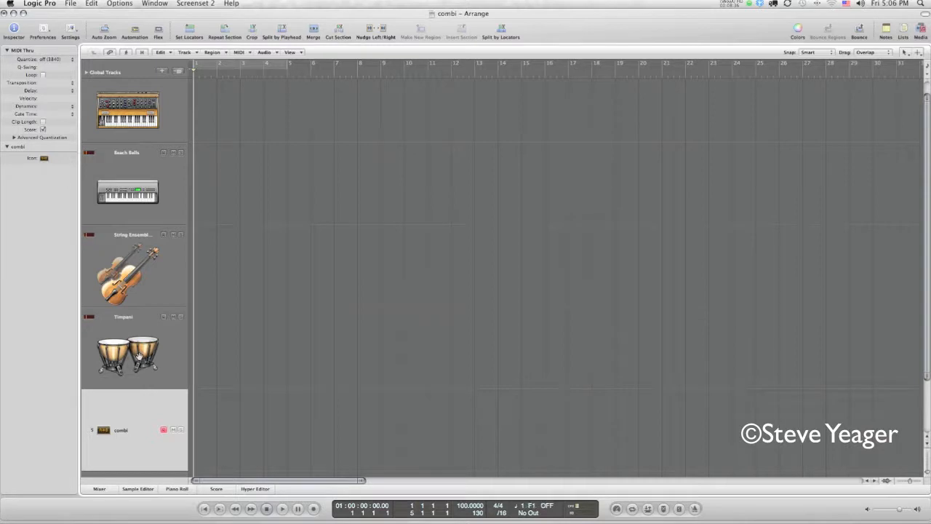
Step: Raise the lower velocity limit of the Timpani track and reselect the combi track
click(156, 255)
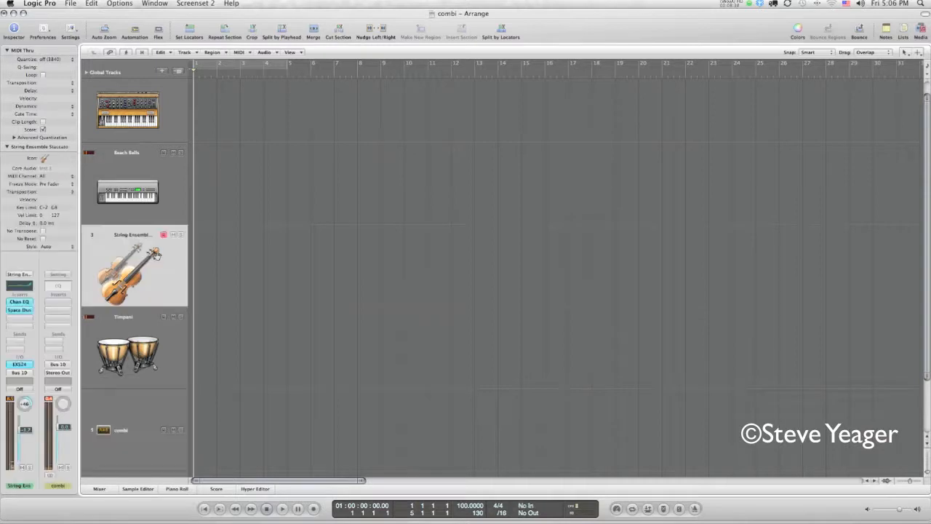
click(165, 342)
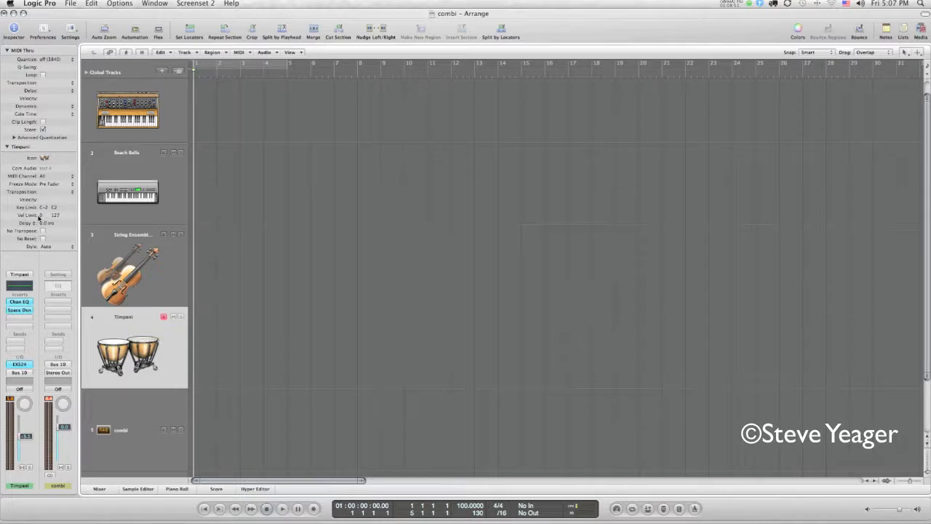
drag(41, 216, 42, 177)
click(131, 421)
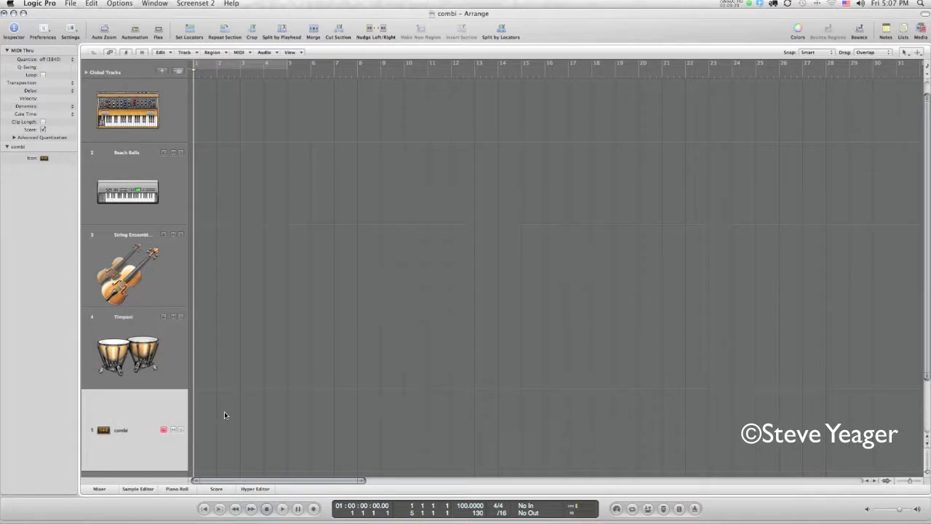
scroll(225, 415, down, 5)
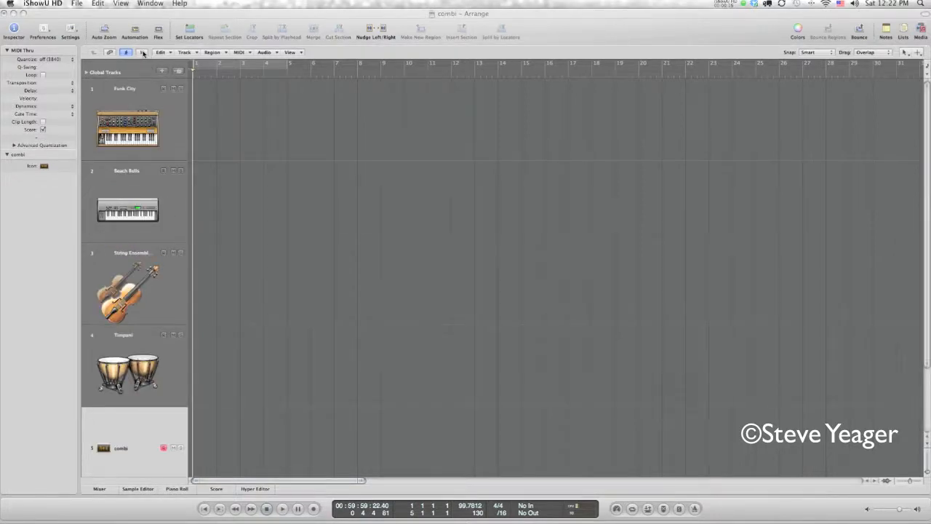
Step: Hide the Funk City, Beach Bells, String Ensemble and Timpani tracks so only the combi track is listed
click(142, 52)
click(153, 89)
click(155, 170)
click(154, 253)
click(154, 336)
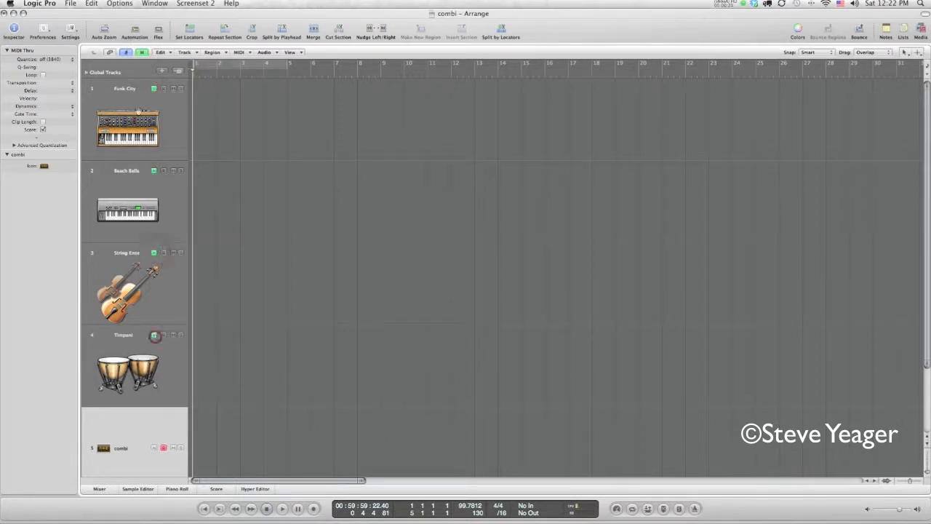
click(142, 53)
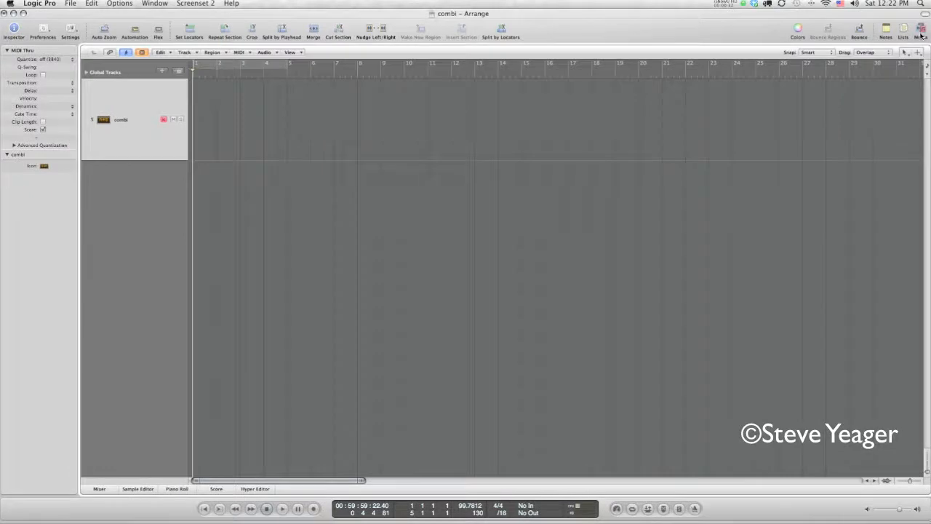
Step: Add the steves break loop at bar 1 below the combi track, import its tempo information and turn on looping
click(920, 32)
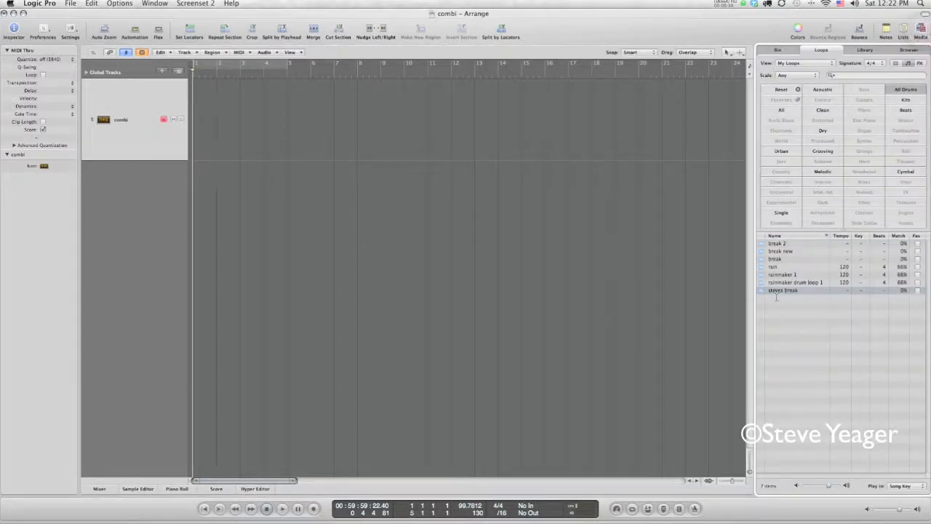
drag(759, 291, 193, 257)
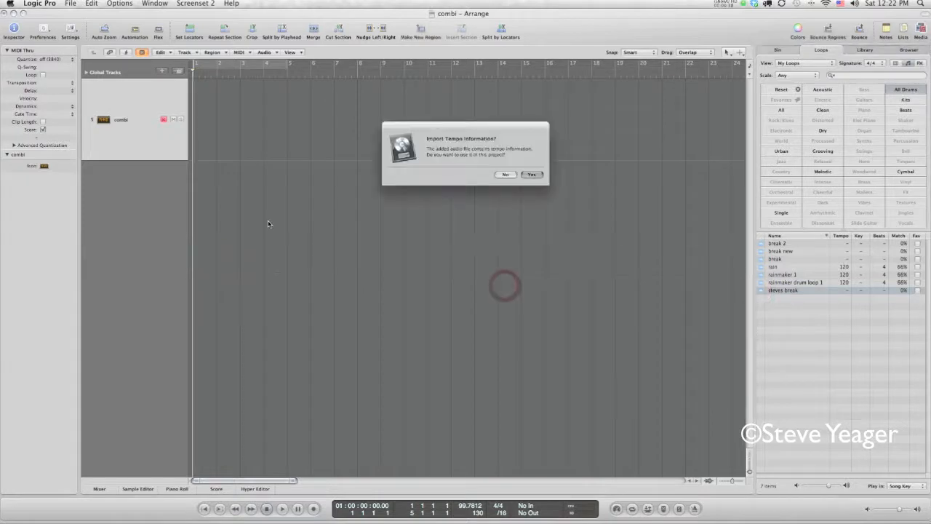
click(538, 174)
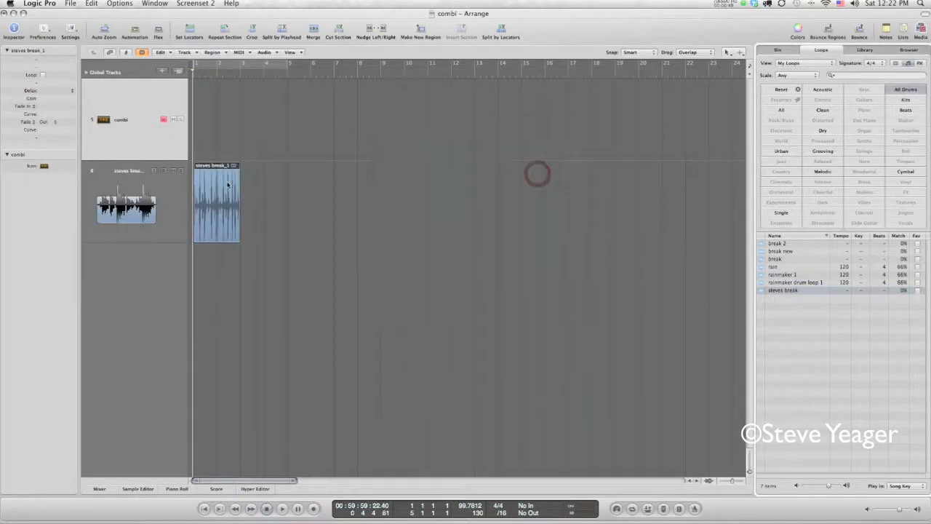
click(43, 75)
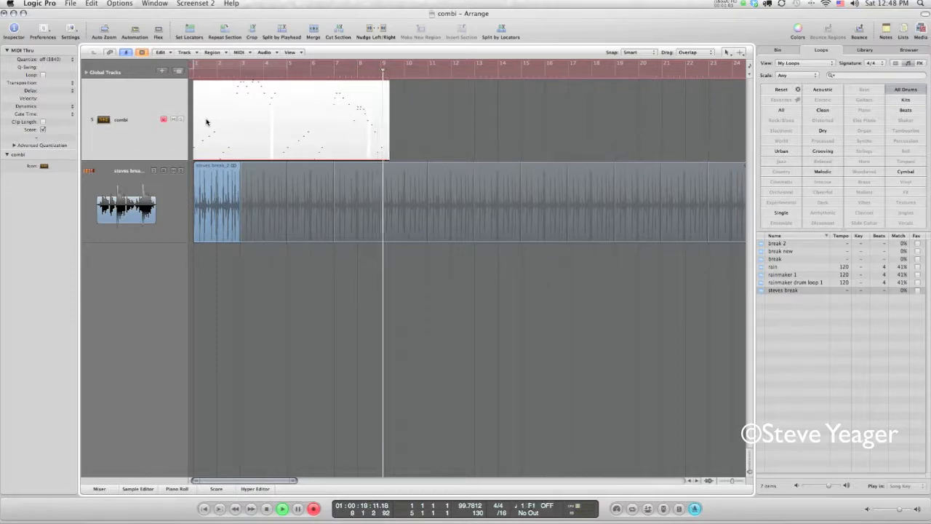
Step: Stop recording on the combi track past bar 9, view the recorded notes in the Piano Roll and close the editor
key(space)
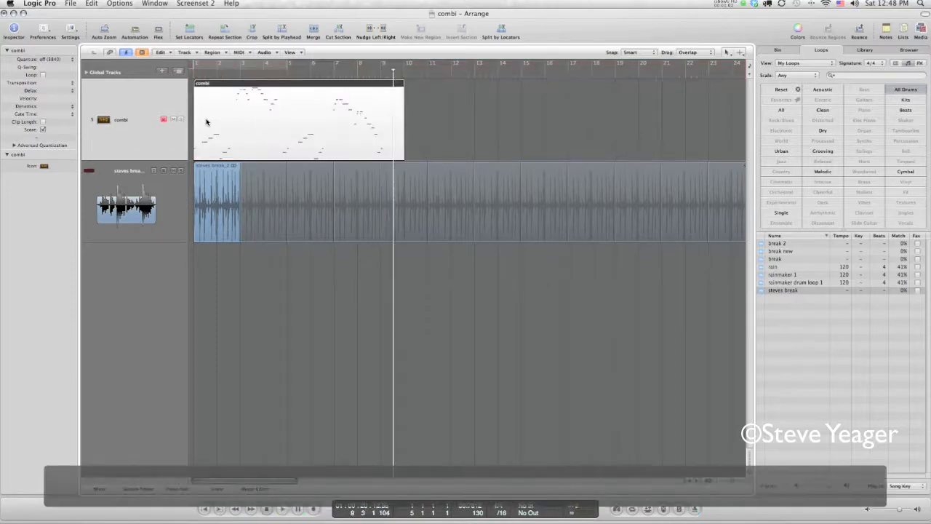
double_click(268, 122)
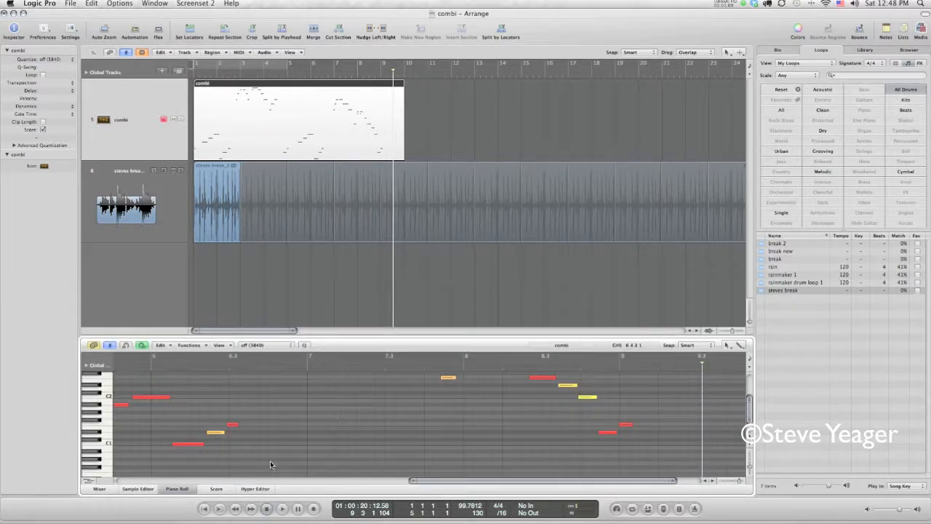
click(185, 486)
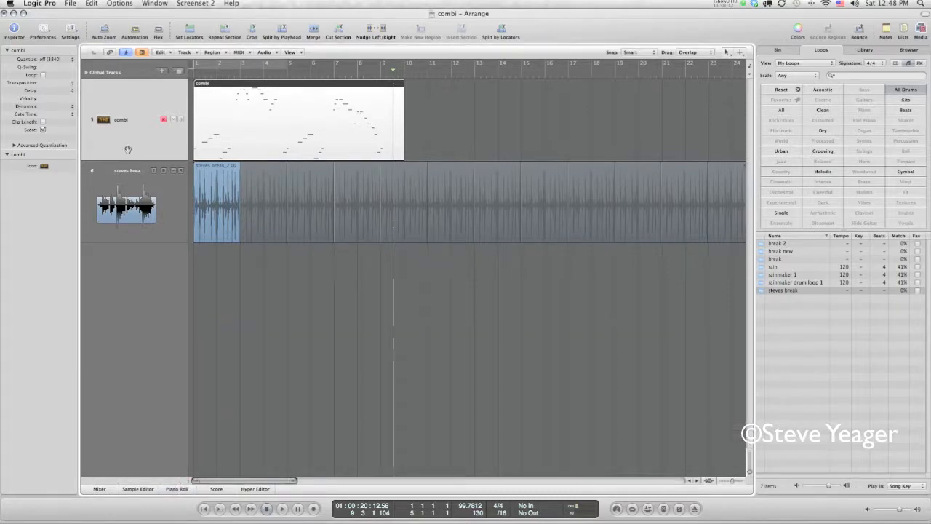
Step: Set the combi aux channel strip's automation mode to Latch in the Mixer, and hide the Mixer
click(99, 488)
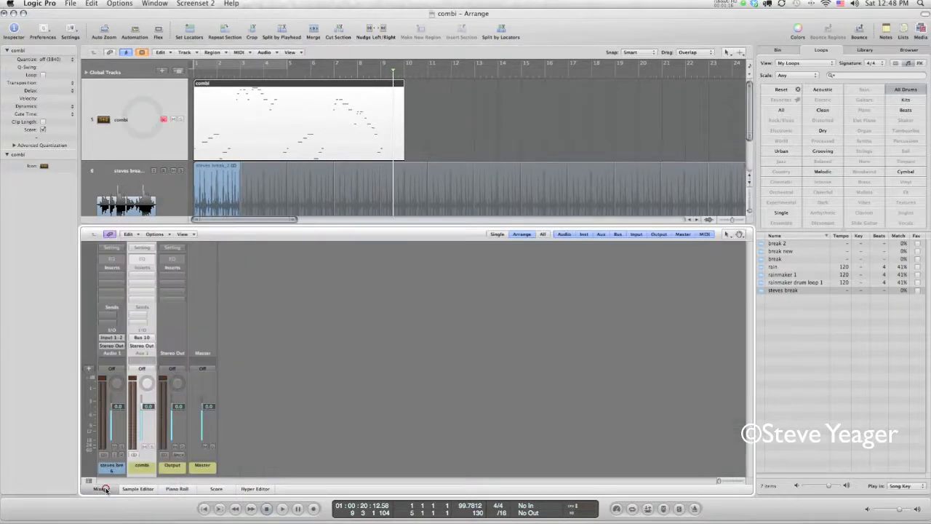
click(142, 369)
click(139, 369)
click(148, 391)
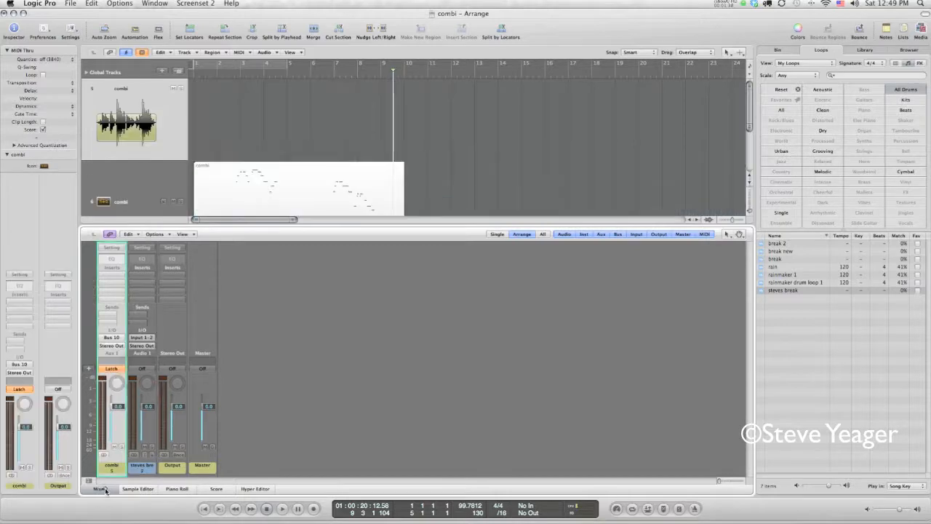
click(101, 489)
Step: Show automation, draw a volume fade-out on the combi aux track from about bar 7 to bar 10, and play from the start
click(171, 109)
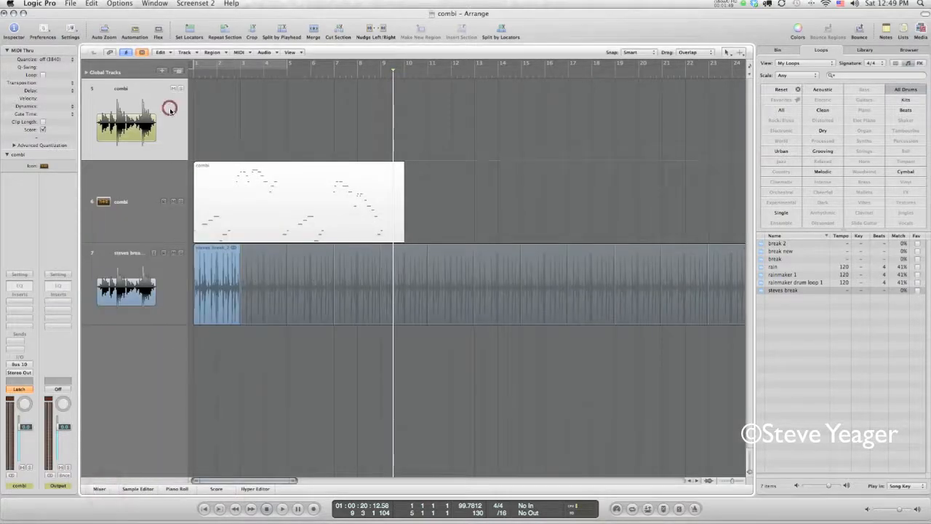
key(a)
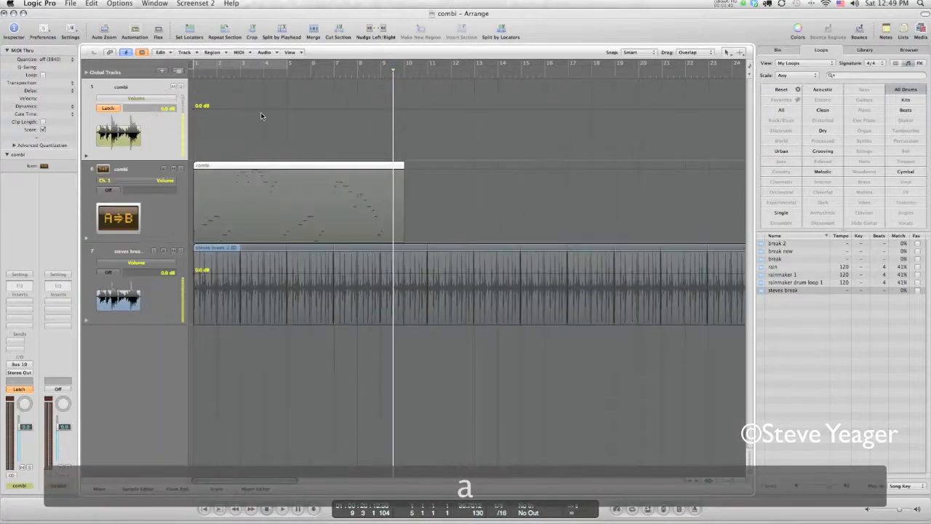
click(341, 110)
drag(401, 107, 402, 163)
click(192, 73)
key(space)
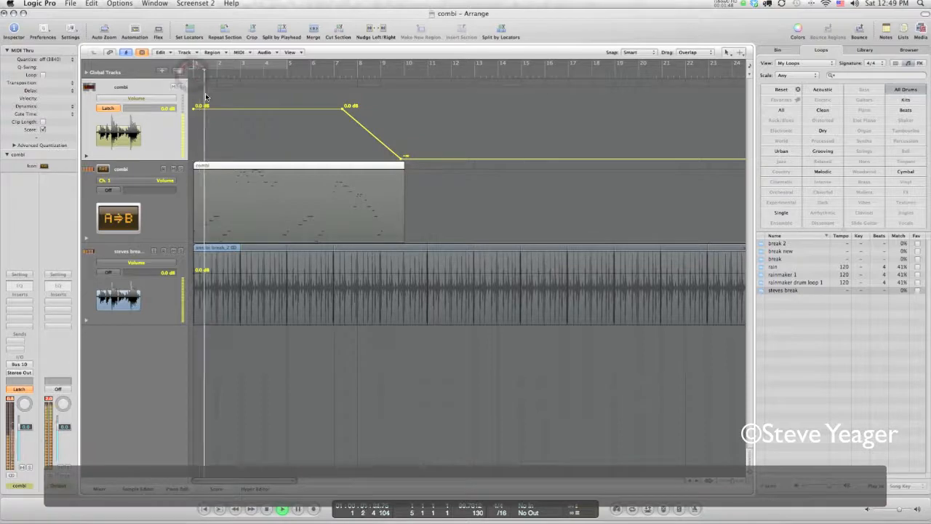